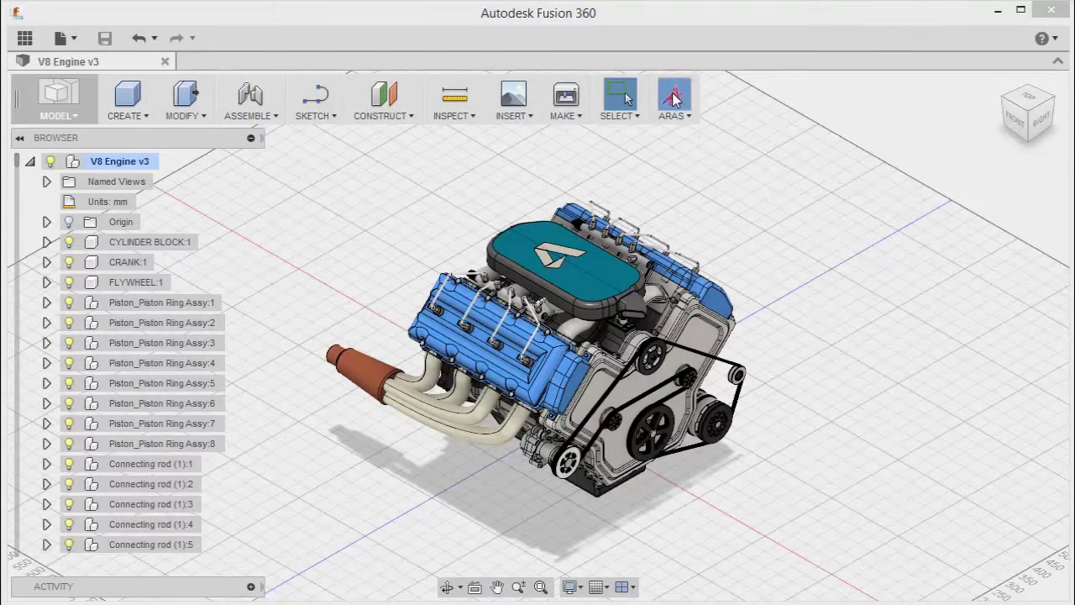
Step: Sign in to Aras with the admin account name and password
{"action": "left_click", "coordinate": [674, 98]}
{"action": "left_click", "coordinate": [732, 165]}
{"action": "type", "text": "admin"}
{"action": "key", "text": "Tab"}
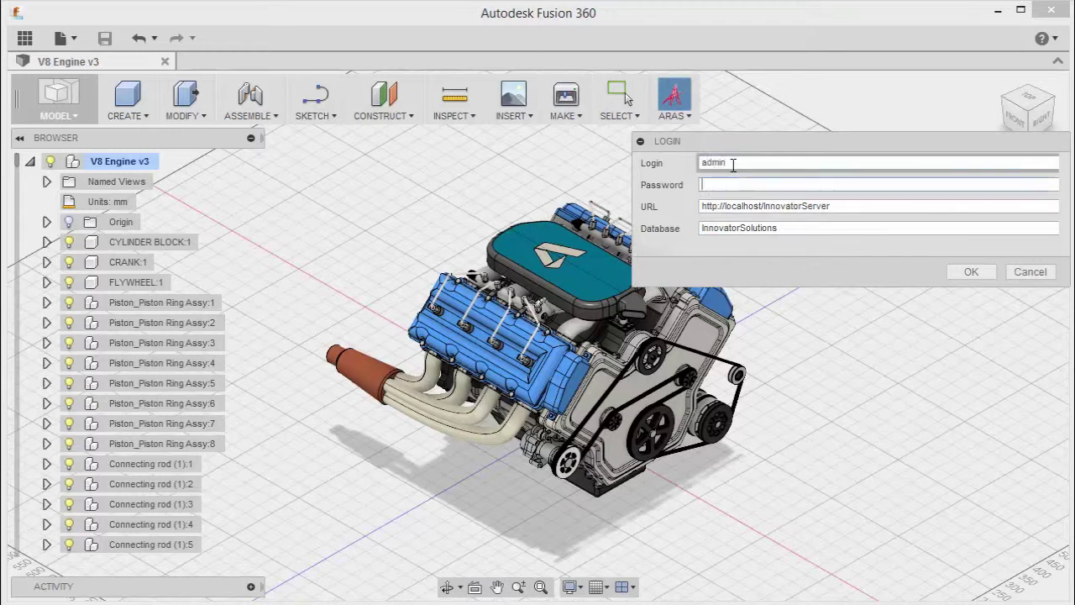
{"action": "type", "text": "innovator"}
{"action": "left_click", "coordinate": [971, 272]}
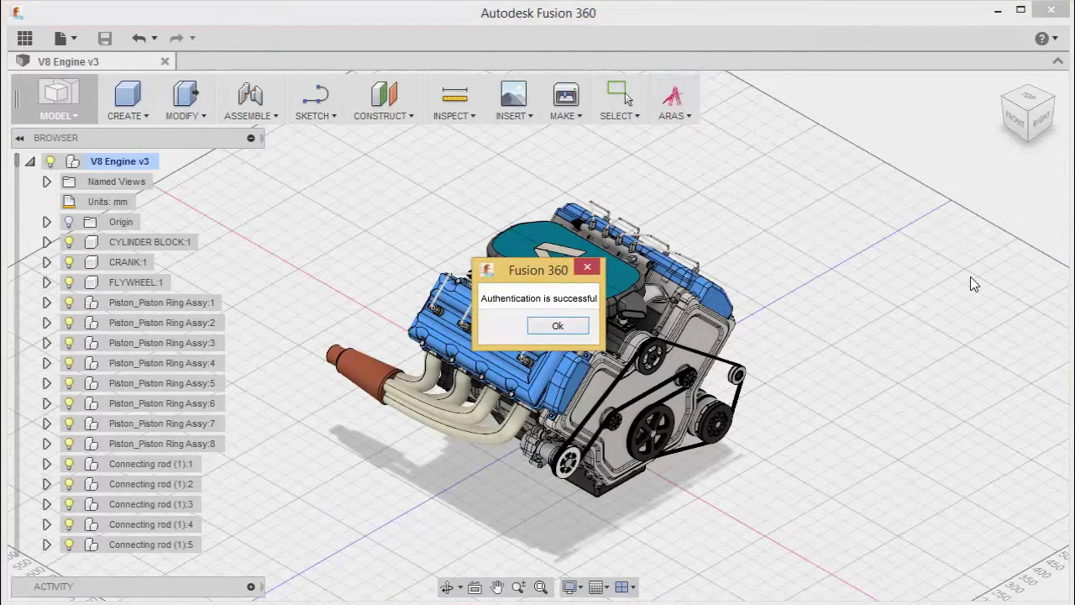
{"action": "left_click", "coordinate": [576, 323]}
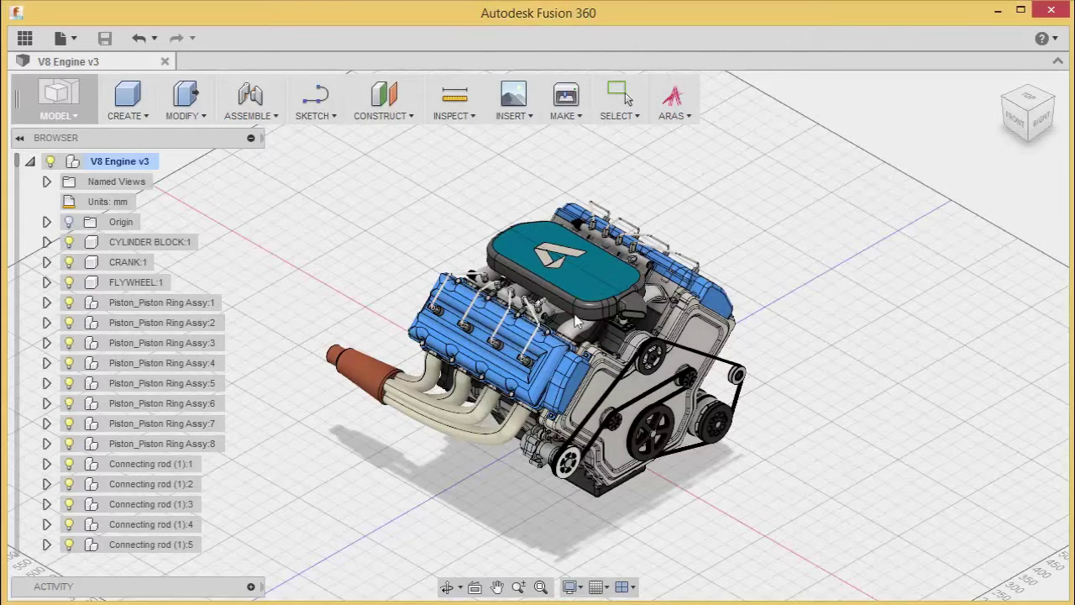
Step: Register the model in Innovator with the description 'V8 Engine'
{"action": "left_click", "coordinate": [674, 105]}
{"action": "left_click", "coordinate": [663, 137]}
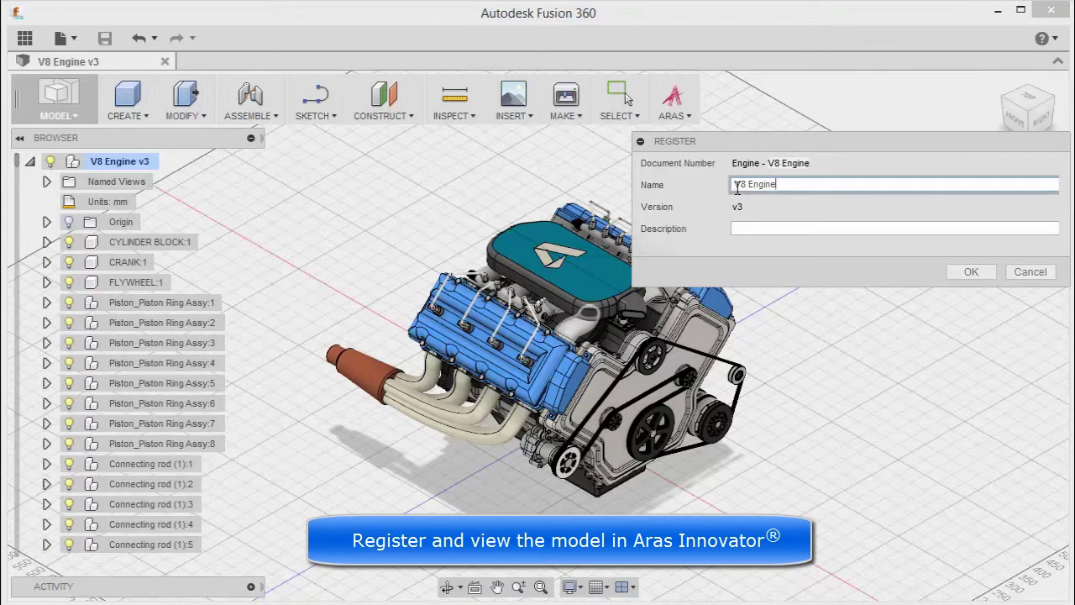
{"action": "left_click", "coordinate": [751, 228]}
{"action": "type", "text": "V8 Engine"}
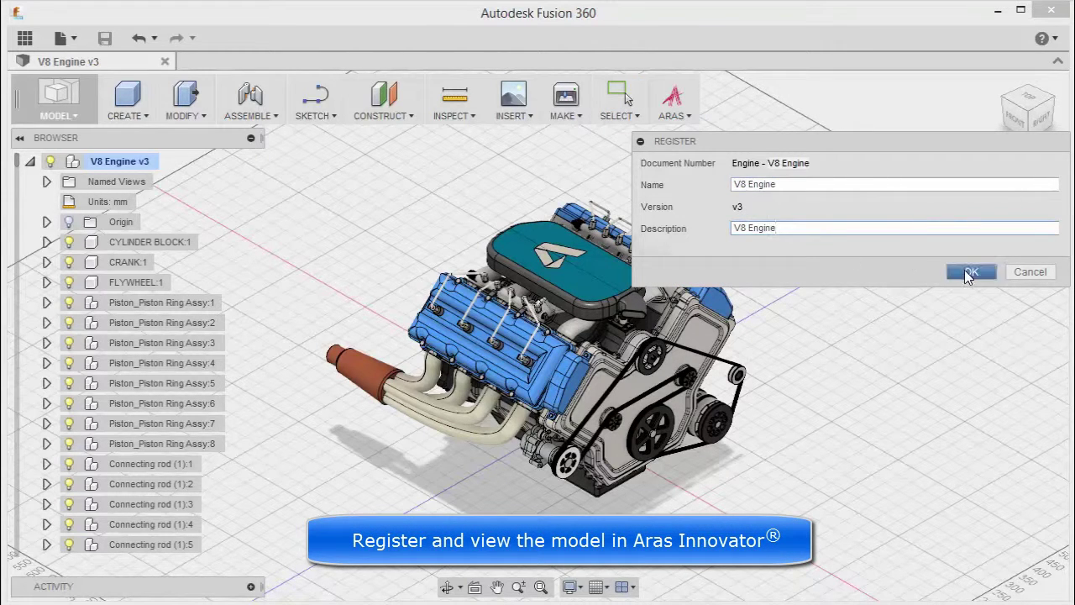
{"action": "left_click", "coordinate": [966, 273]}
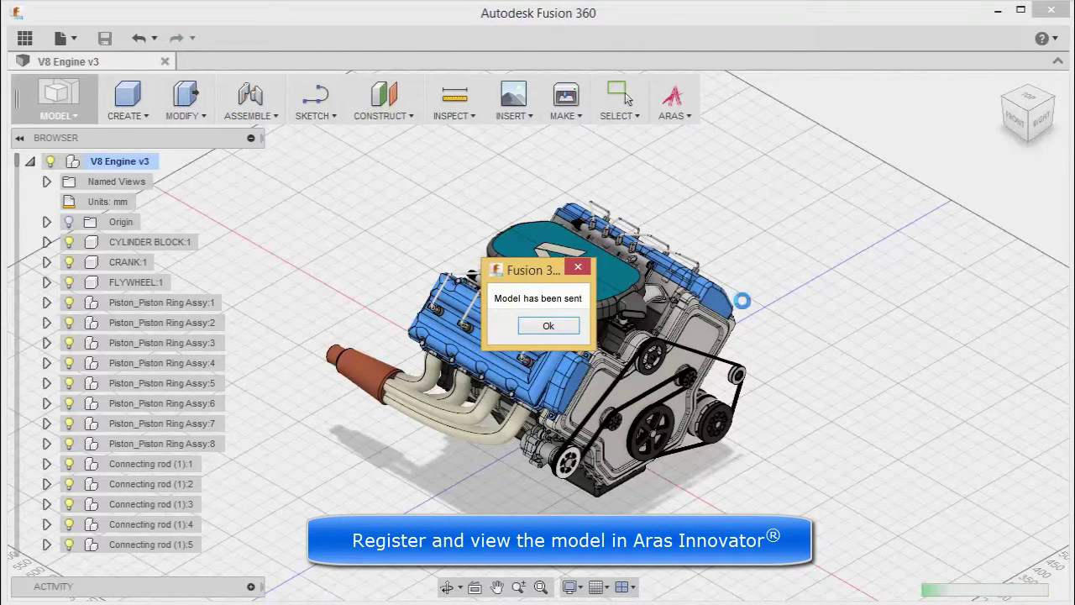
{"action": "left_click", "coordinate": [548, 325]}
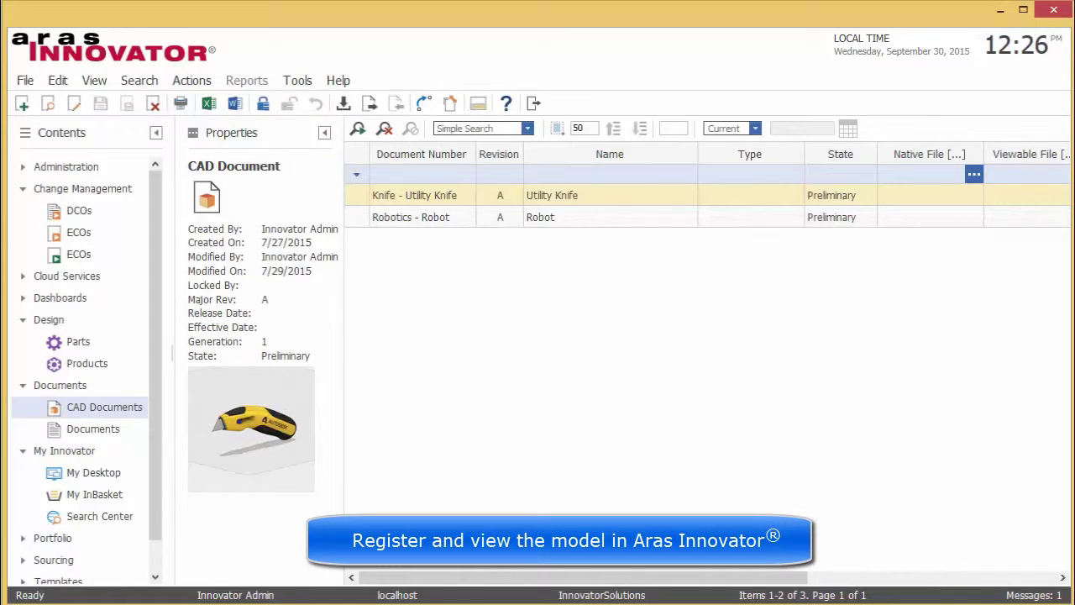
Step: Refresh CAD Documents and view the Engine - V8 Engine document, revision A, Preliminary
{"action": "left_click", "coordinate": [358, 129]}
{"action": "left_click", "coordinate": [500, 197]}
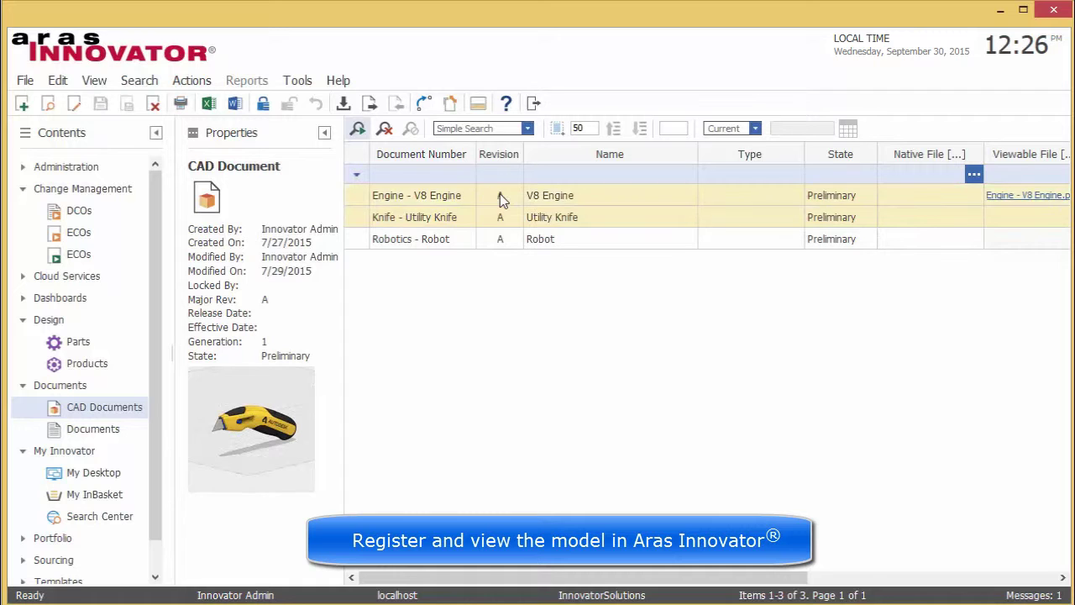
{"action": "right_click", "coordinate": [502, 198]}
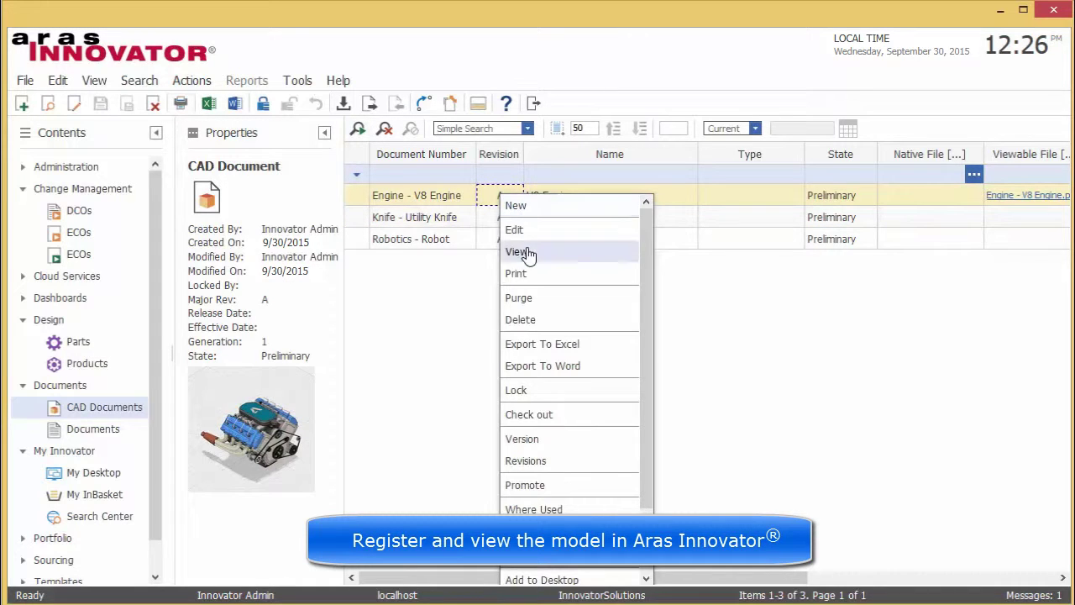
{"action": "left_click", "coordinate": [525, 251]}
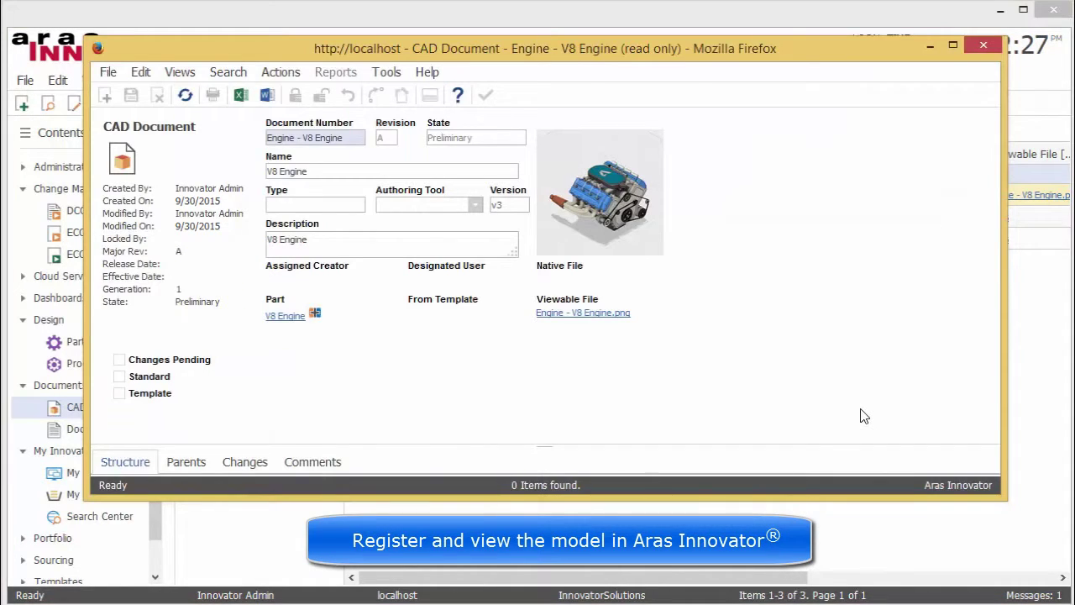
{"action": "left_click", "coordinate": [984, 46]}
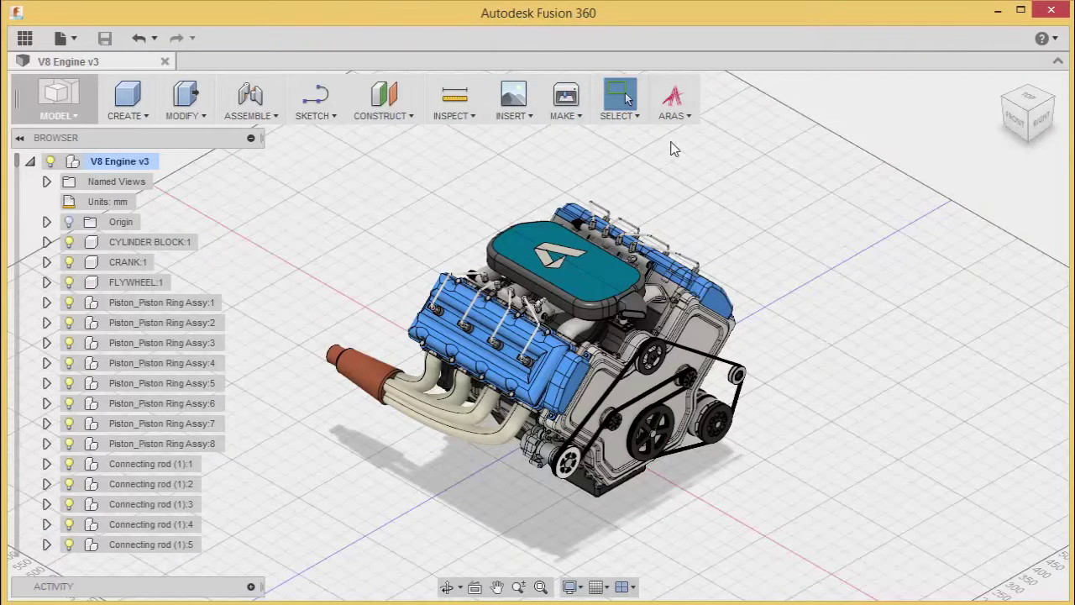
Step: Send V8 Engine v3 for review with the description 'V8 Engine'
{"action": "left_click", "coordinate": [685, 115]}
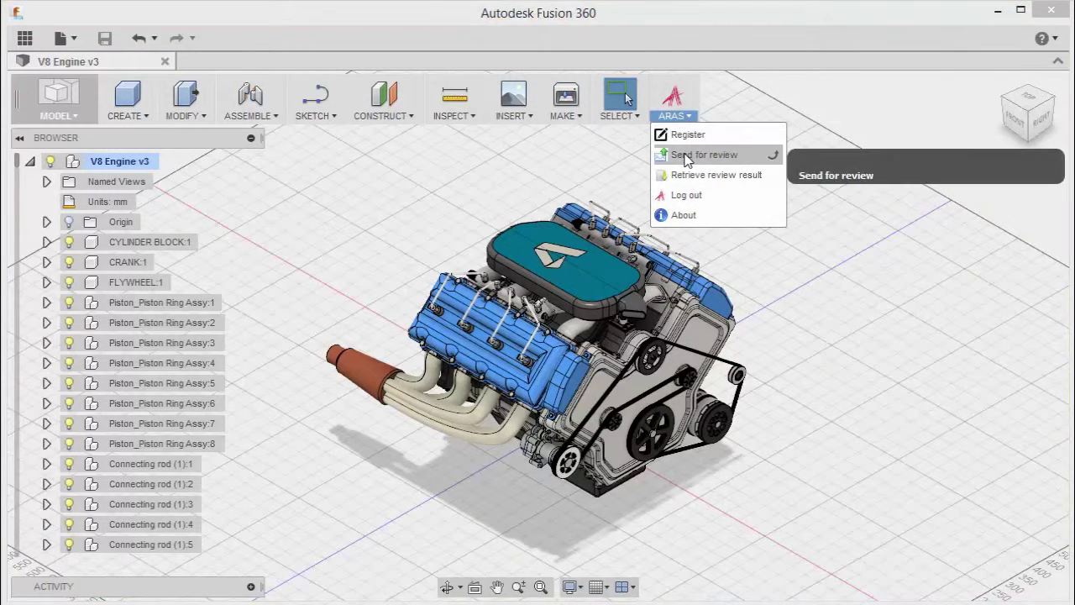
{"action": "left_click", "coordinate": [697, 155]}
{"action": "left_click", "coordinate": [749, 205]}
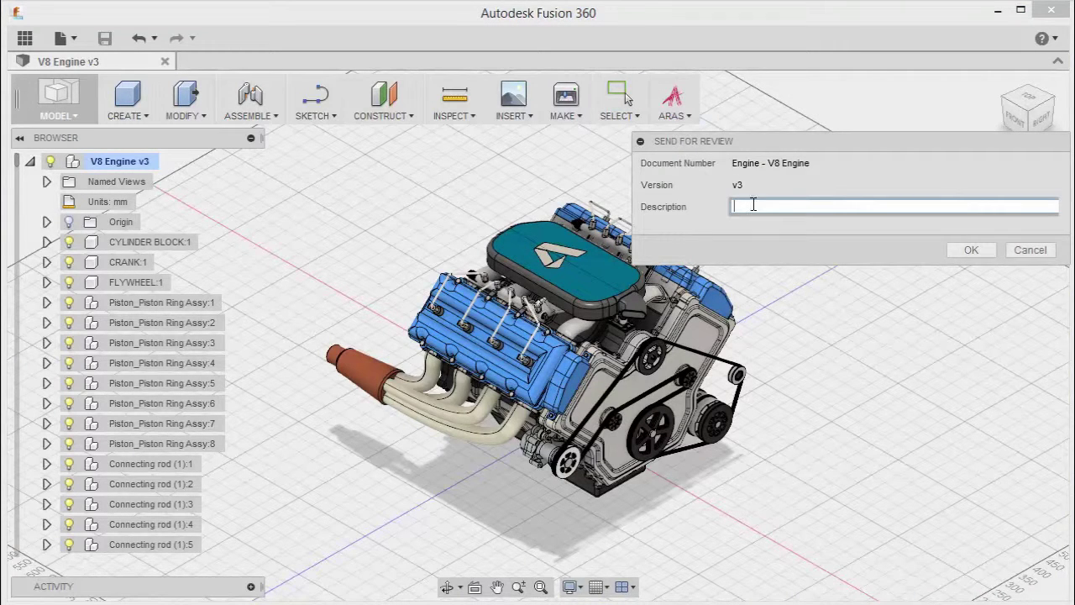
{"action": "type", "text": "V8 Engine"}
{"action": "left_click", "coordinate": [967, 249]}
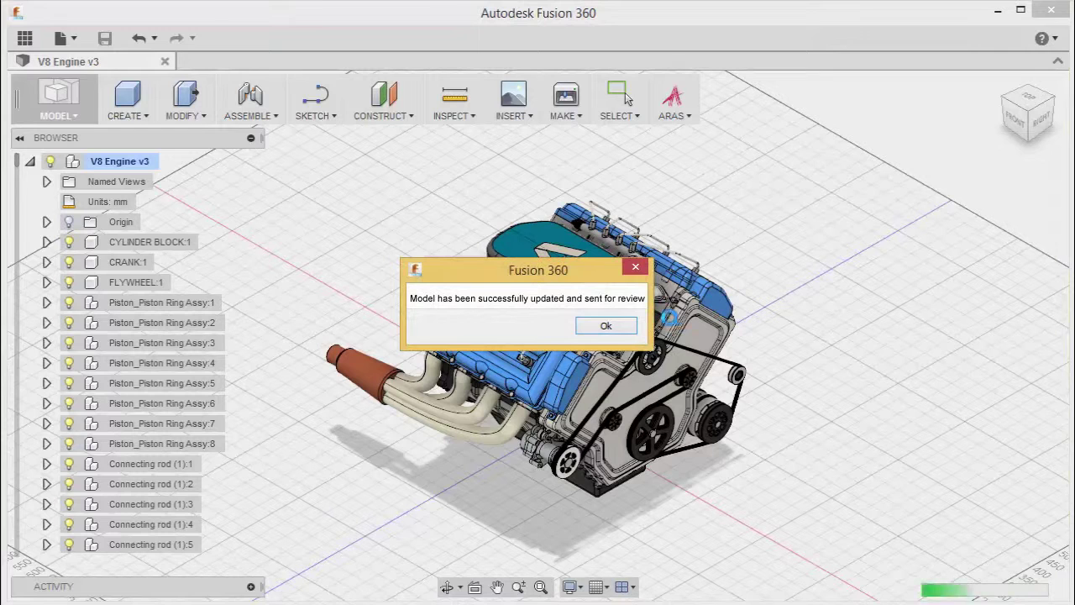
{"action": "left_click", "coordinate": [606, 326]}
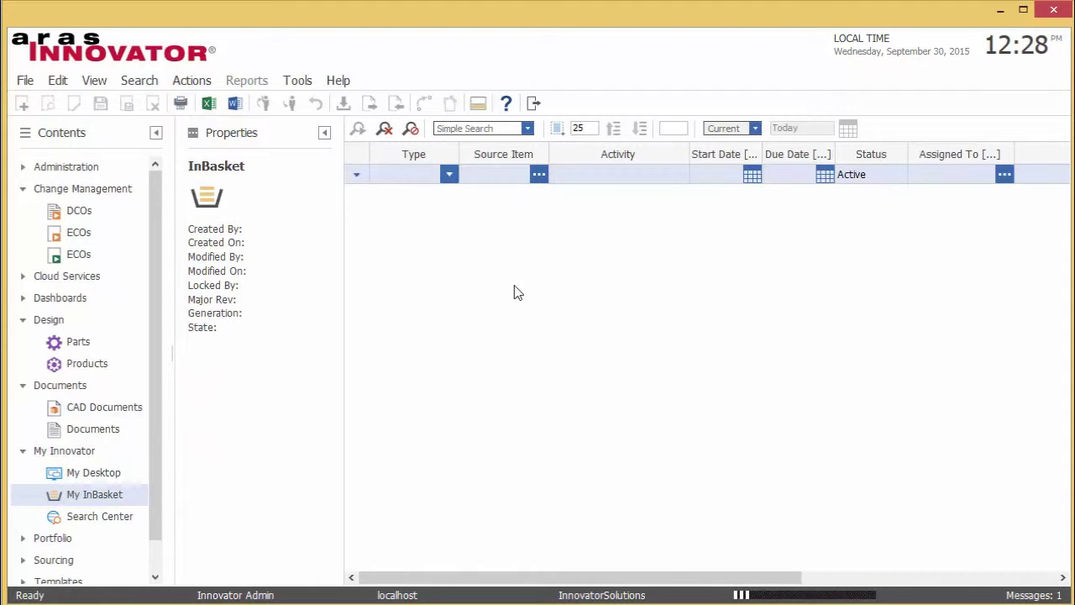
Step: Reject ECO-100080's Initial Review with comment 'Move "Intake Manifold Cleaner Box" Up 10mm', then list Parts
{"action": "left_click", "coordinate": [584, 198]}
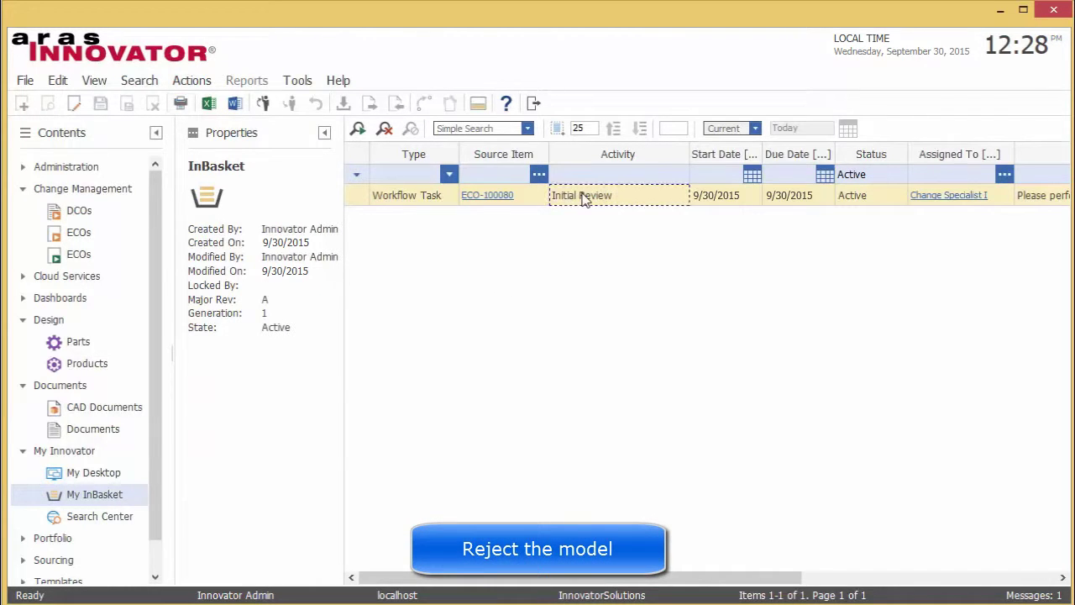
{"action": "double_click", "coordinate": [586, 198]}
{"action": "left_click", "coordinate": [437, 373]}
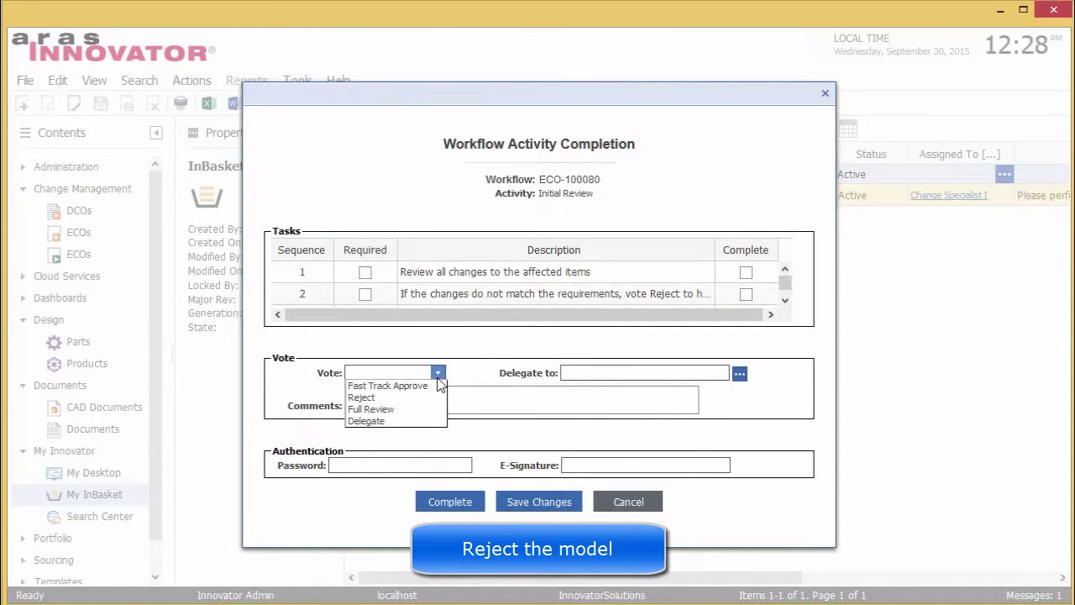
{"action": "left_click", "coordinate": [370, 397]}
{"action": "type", "text": "Move \"Intake Manifold Cleaner Box\" Up 10mm"}
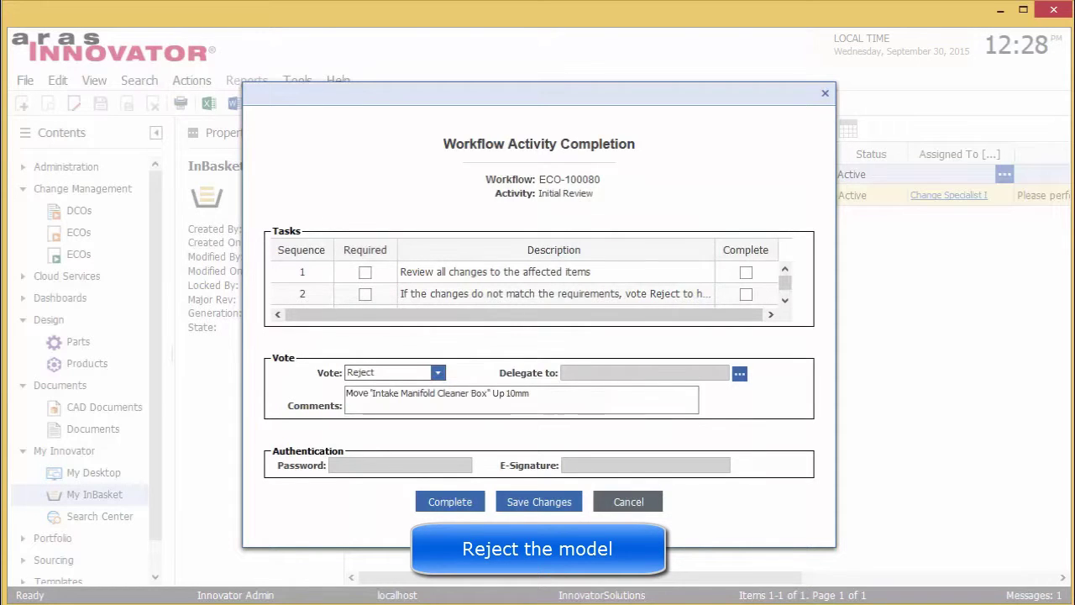
{"action": "left_click", "coordinate": [446, 502]}
{"action": "left_click", "coordinate": [84, 342]}
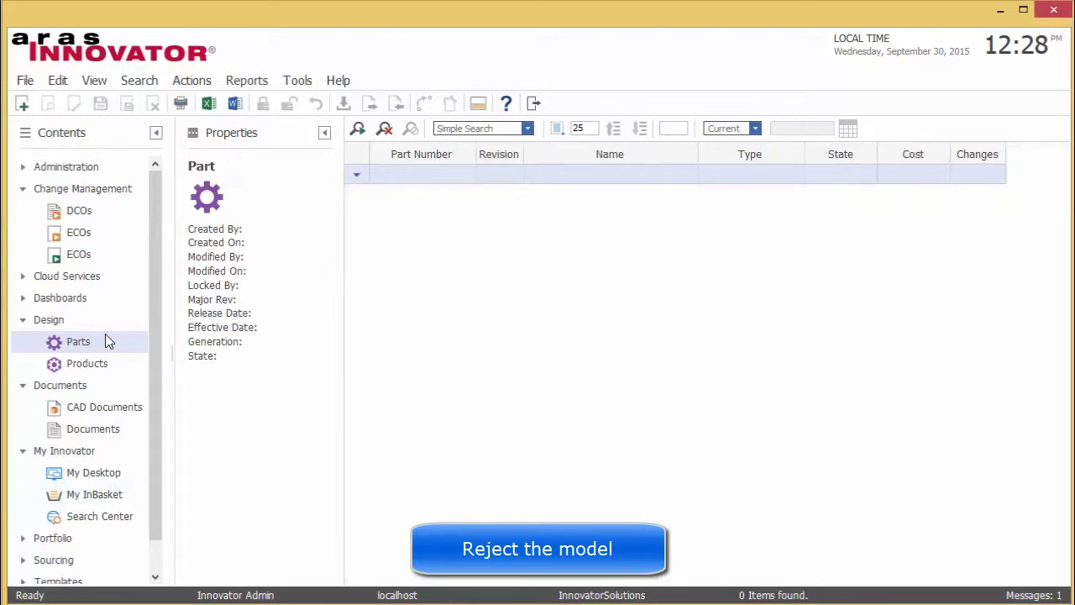
Step: Add the V8 Engine part to a new Simple ECO described 'Move "Intake Manifold Cleaner Box" Up 10mm' and save it
{"action": "left_click", "coordinate": [359, 133]}
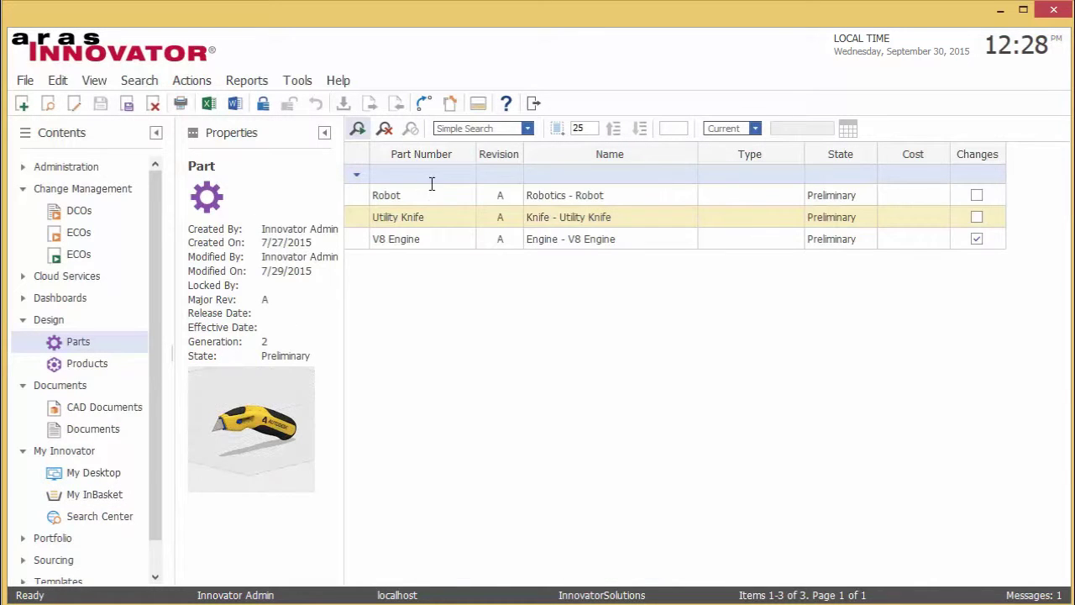
{"action": "left_click", "coordinate": [467, 239]}
{"action": "right_click", "coordinate": [458, 242]}
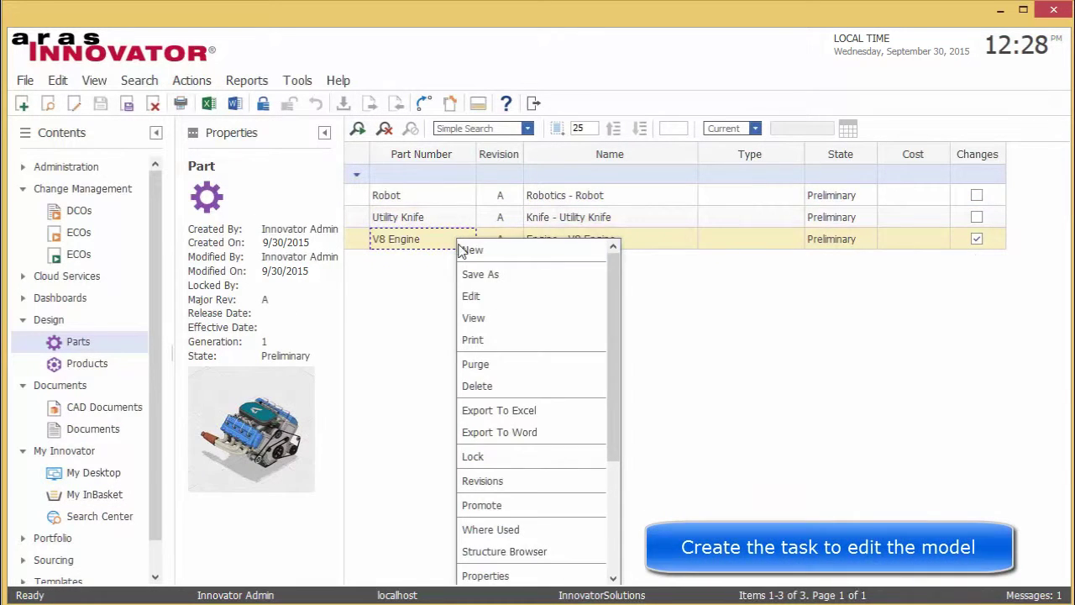
{"action": "scroll", "coordinate": [515, 429], "scroll_direction": "down", "scroll_amount": 3}
{"action": "left_click", "coordinate": [505, 508]}
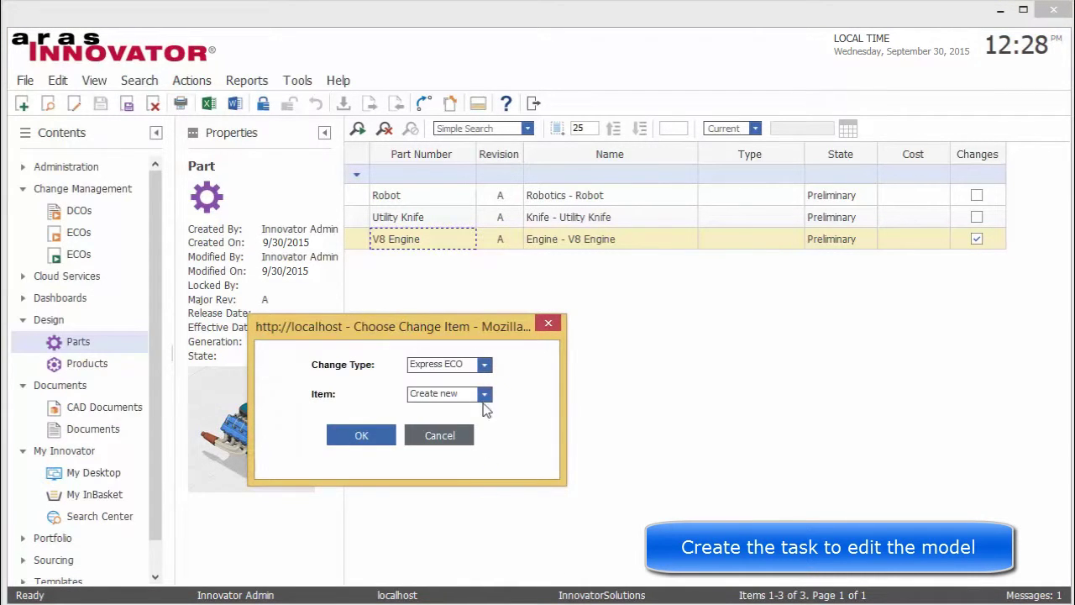
{"action": "left_click", "coordinate": [484, 364]}
{"action": "left_click", "coordinate": [433, 409]}
{"action": "left_click", "coordinate": [378, 437]}
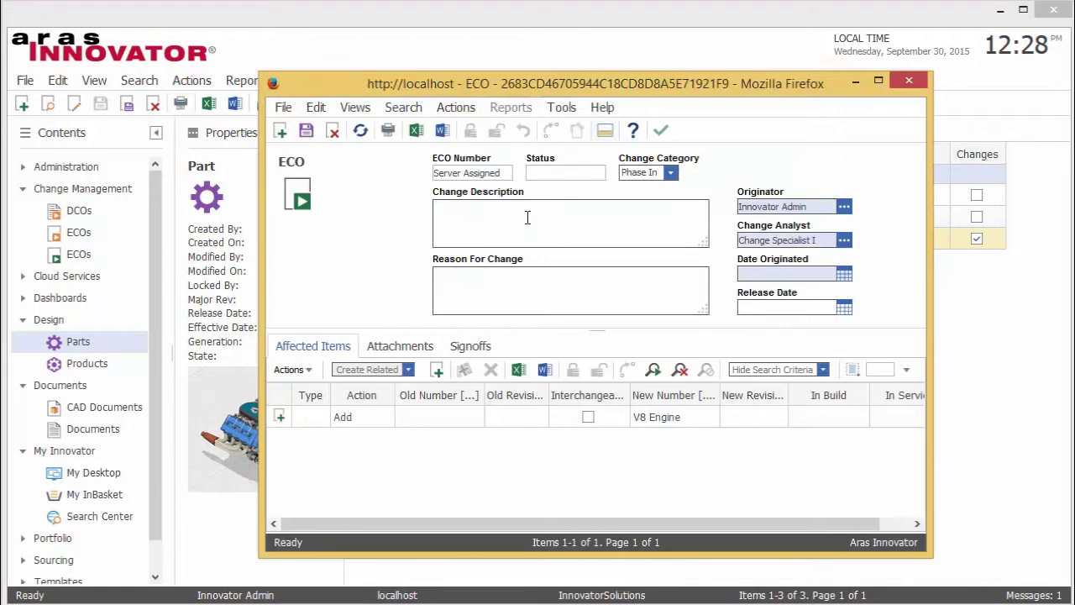
{"action": "type", "text": "Move \"Intake Manifold Cleaner Box\" Up 10mm"}
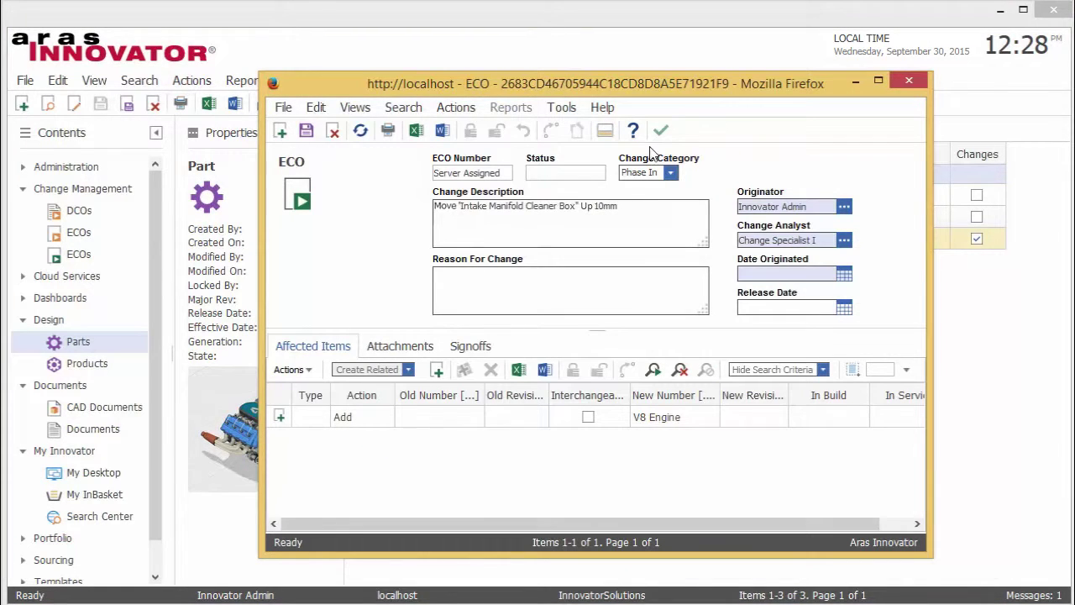
{"action": "left_click", "coordinate": [662, 132]}
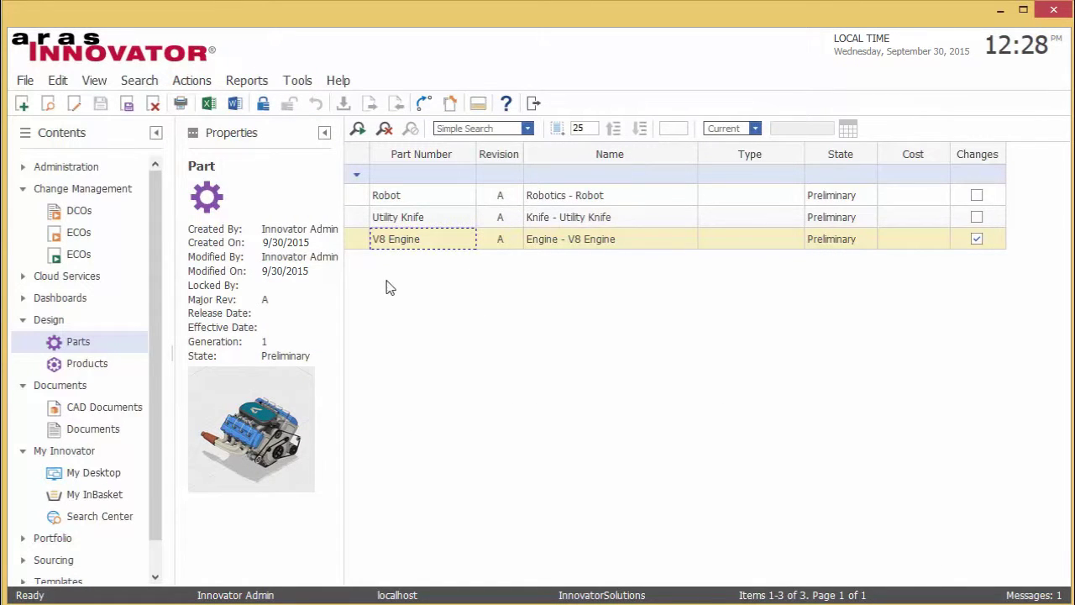
Step: Submit ECO-100081's Prepare Change task with the comment 'Move "Intake Manifold Cleaner Box" Up 10mm'
{"action": "left_click", "coordinate": [81, 498]}
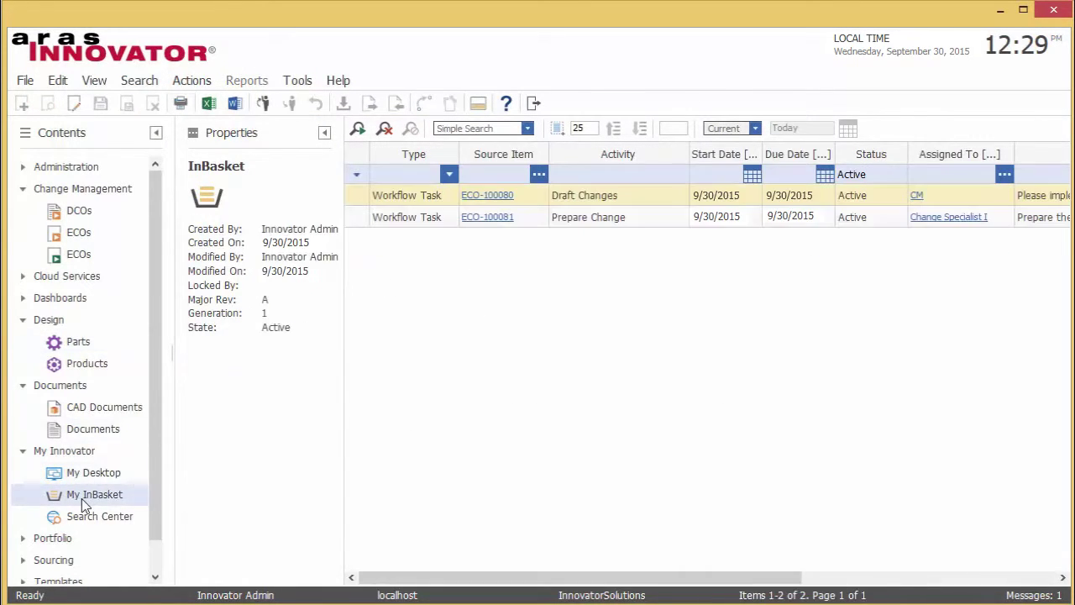
{"action": "double_click", "coordinate": [561, 220]}
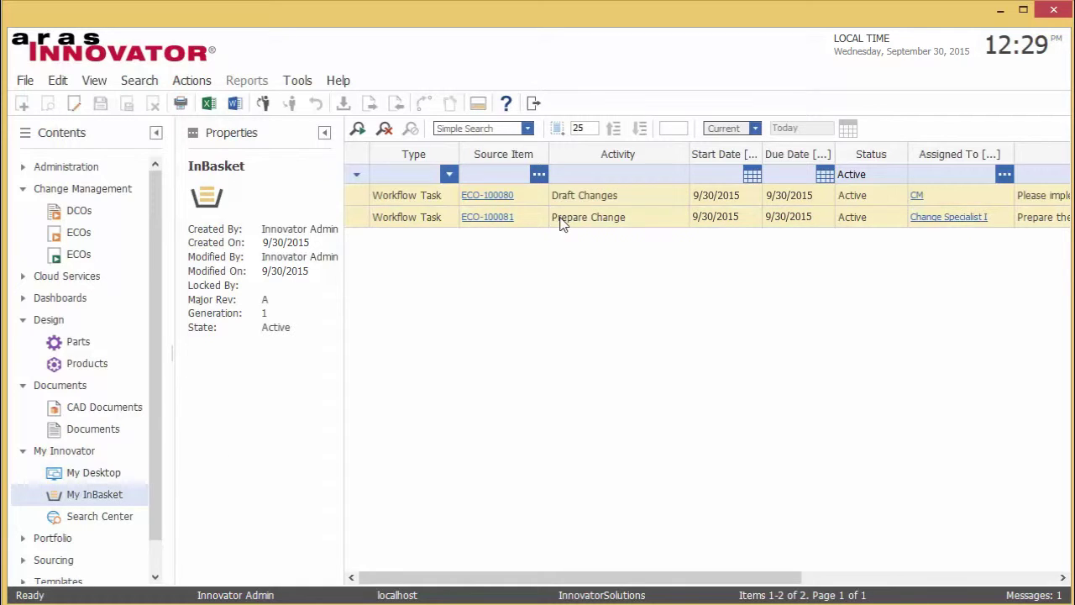
{"action": "left_click", "coordinate": [394, 372]}
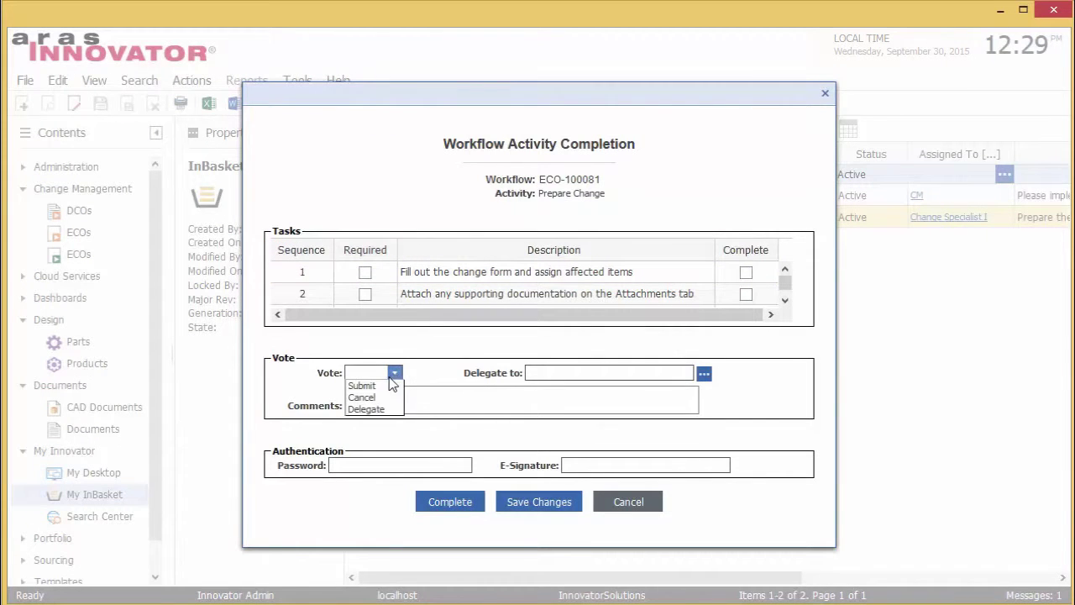
{"action": "left_click", "coordinate": [361, 381]}
{"action": "left_click", "coordinate": [373, 397]}
{"action": "type", "text": "Move \"Intake Manifold Cleaner Box\" Up 10mm"}
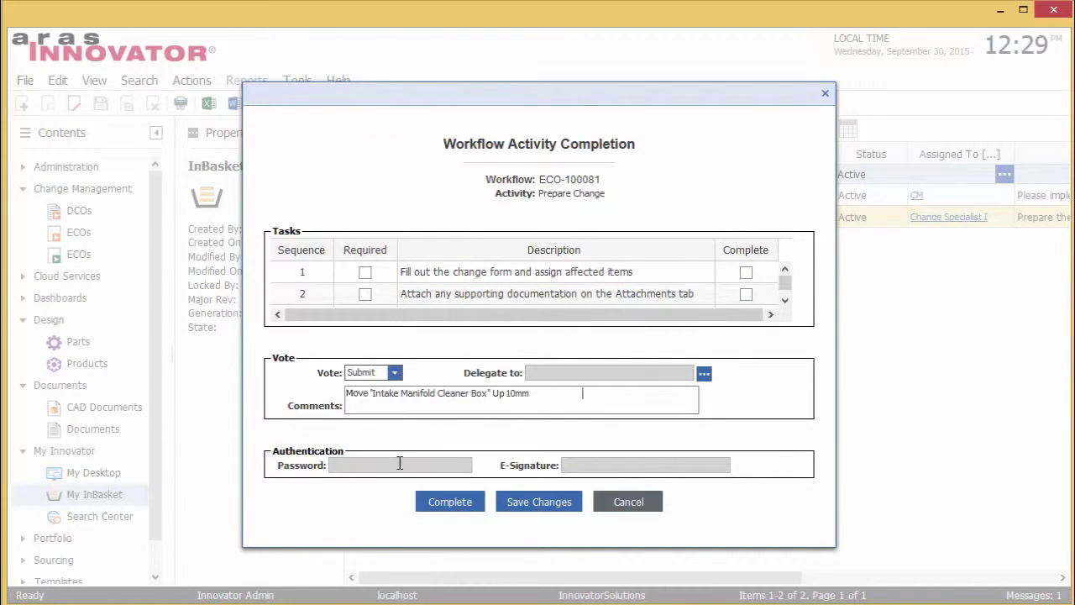
{"action": "left_click", "coordinate": [443, 503]}
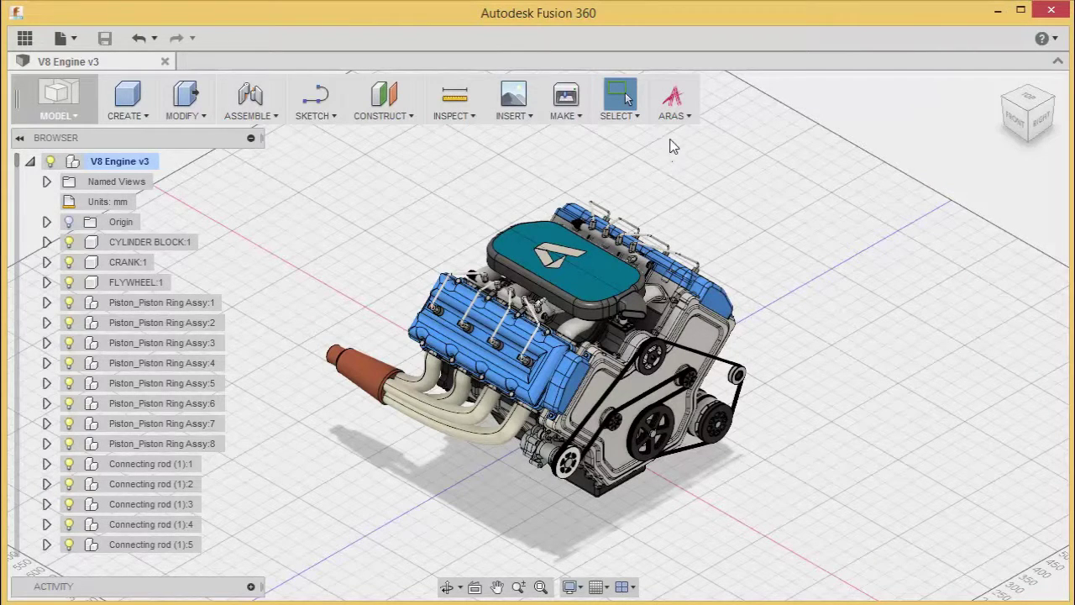
{"action": "left_click", "coordinate": [674, 105]}
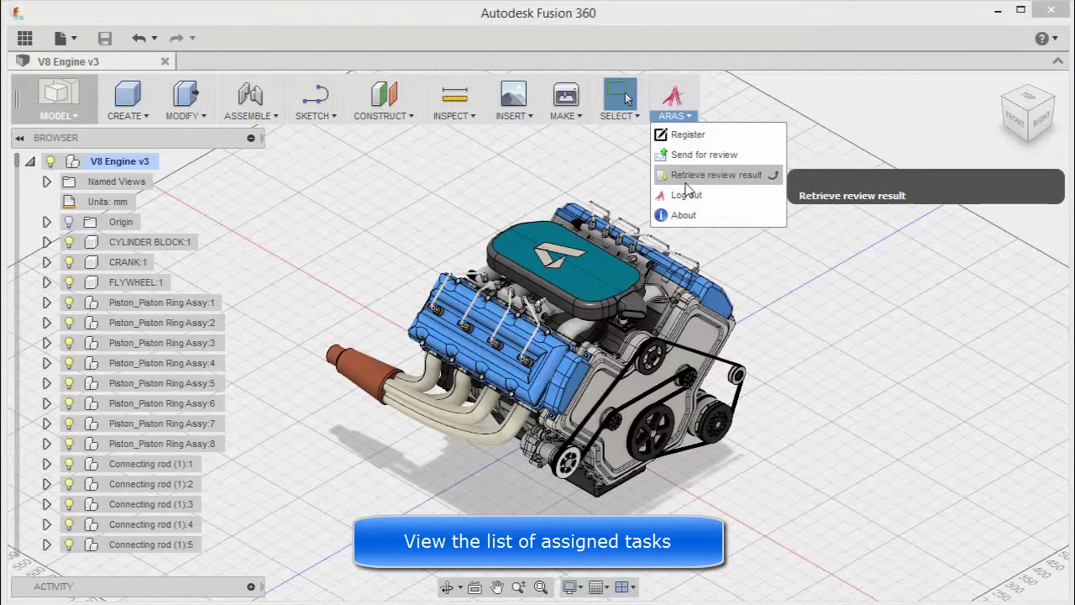
{"action": "left_click", "coordinate": [687, 176]}
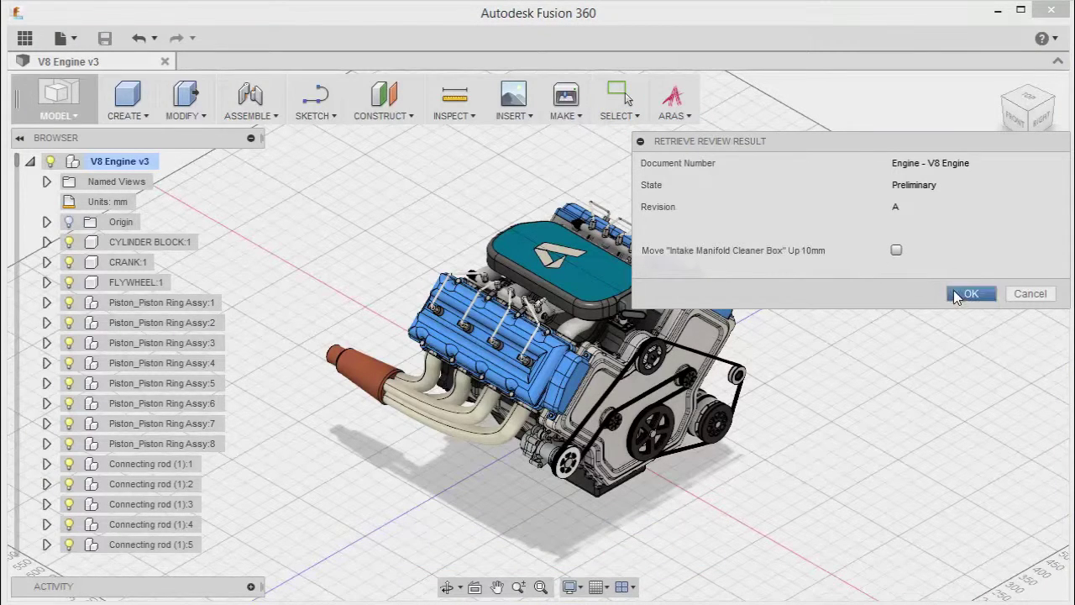
{"action": "left_click", "coordinate": [1016, 297]}
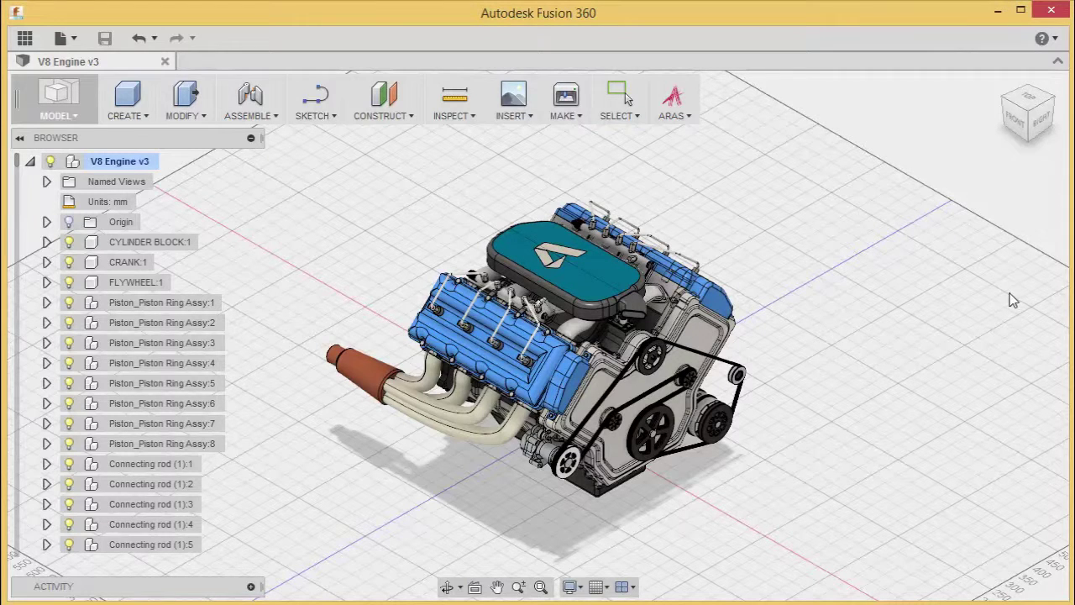
Step: Press Pull the Intake Manifold Cleaner Box's top face up 10 mm
{"action": "left_click", "coordinate": [185, 94]}
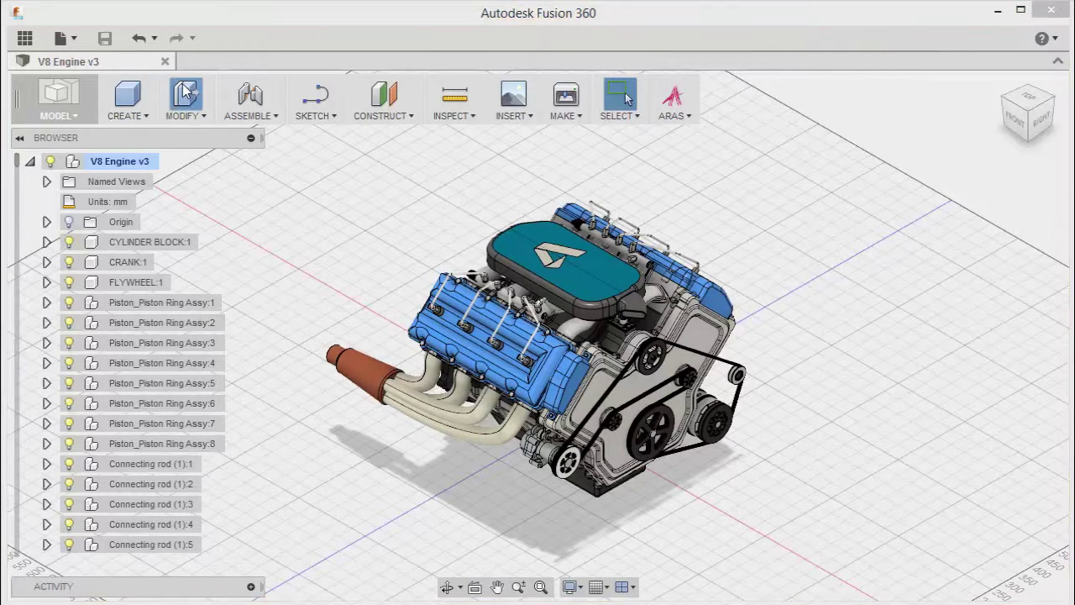
{"action": "left_click", "coordinate": [548, 238]}
{"action": "left_click", "coordinate": [681, 284]}
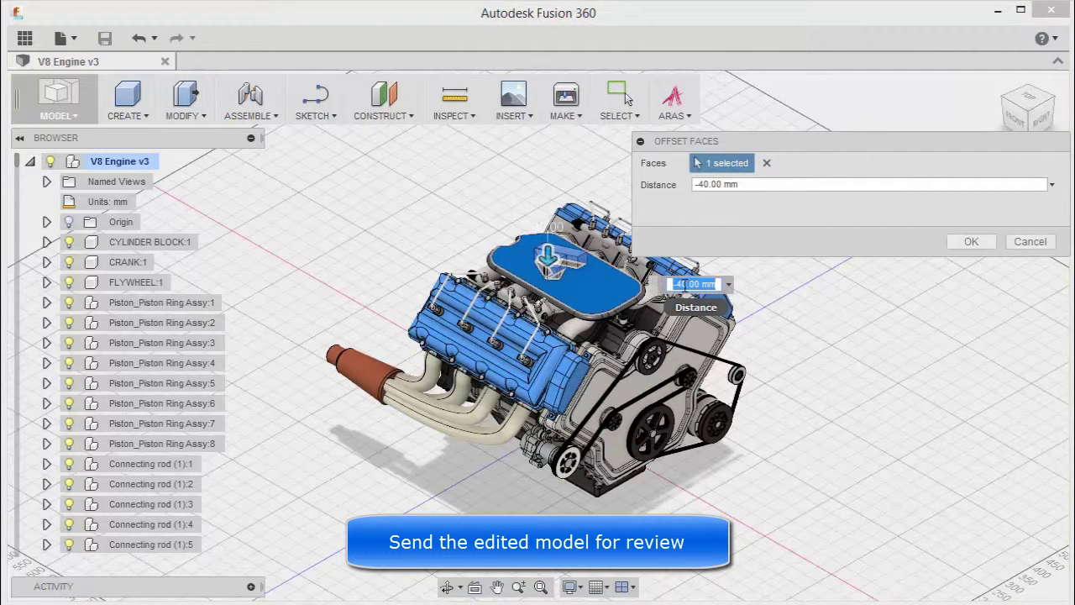
{"action": "type", "text": "10"}
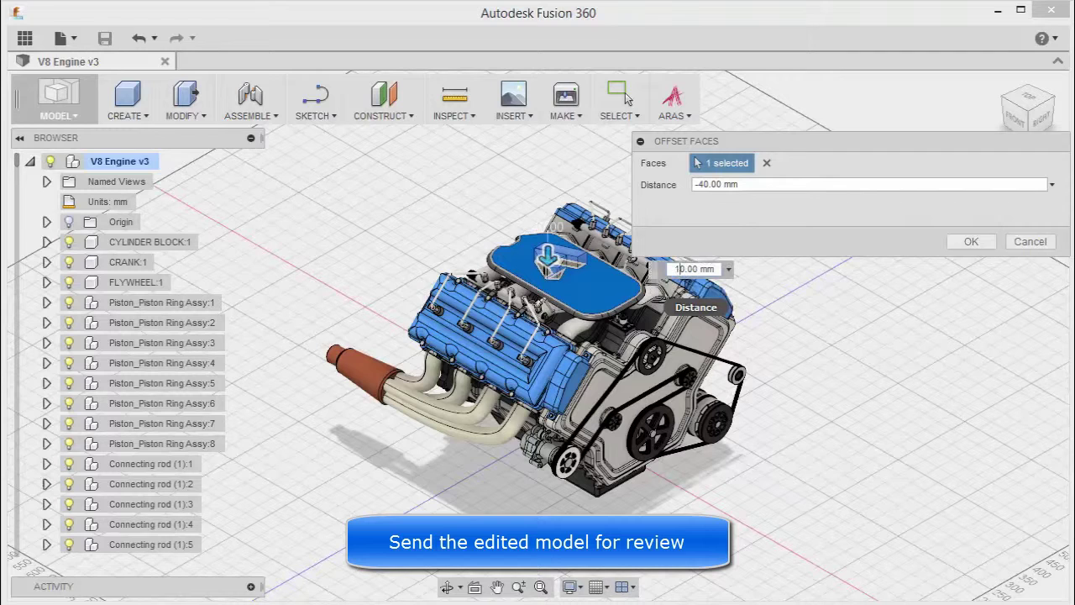
{"action": "key", "text": "Return"}
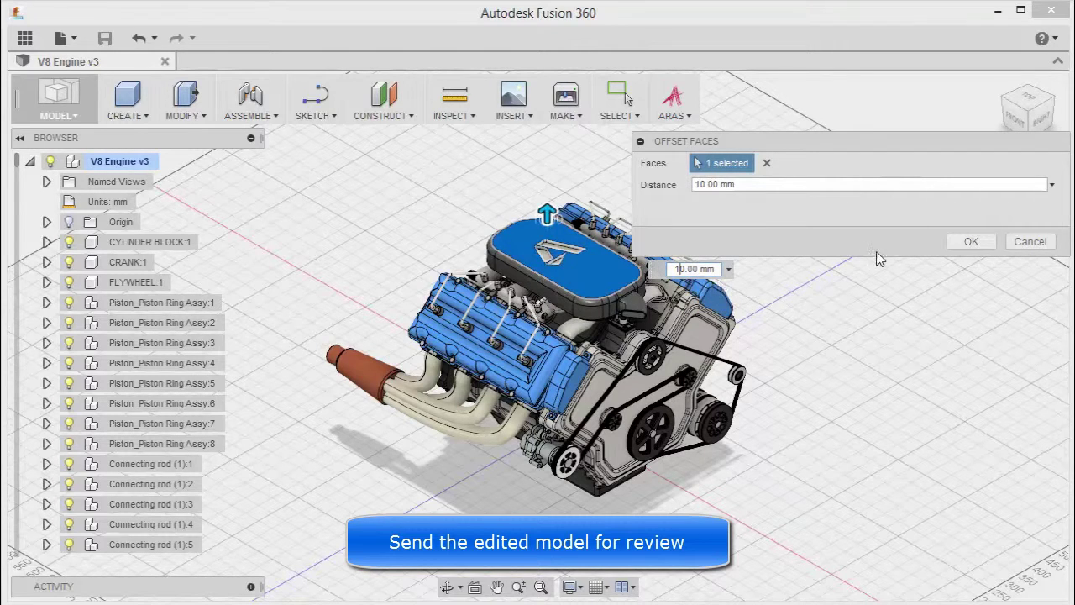
{"action": "left_click", "coordinate": [954, 243]}
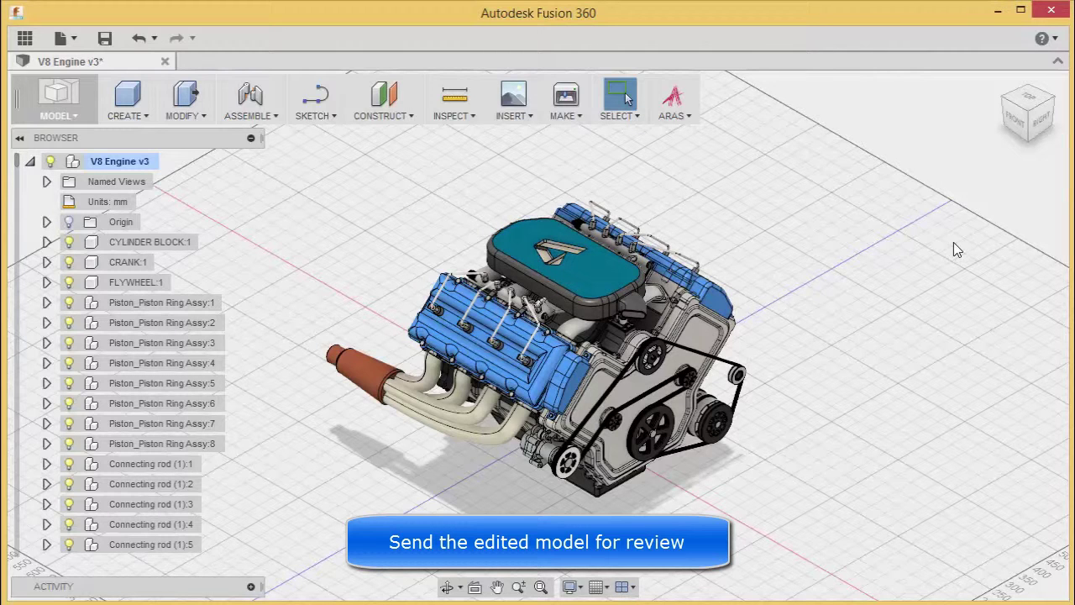
Step: Save a new version described 'Full Cleaned Bore and Bore up'
{"action": "left_click", "coordinate": [104, 39]}
{"action": "type", "text": "Full Cleaned Bore and Bore up"}
{"action": "left_click", "coordinate": [537, 327]}
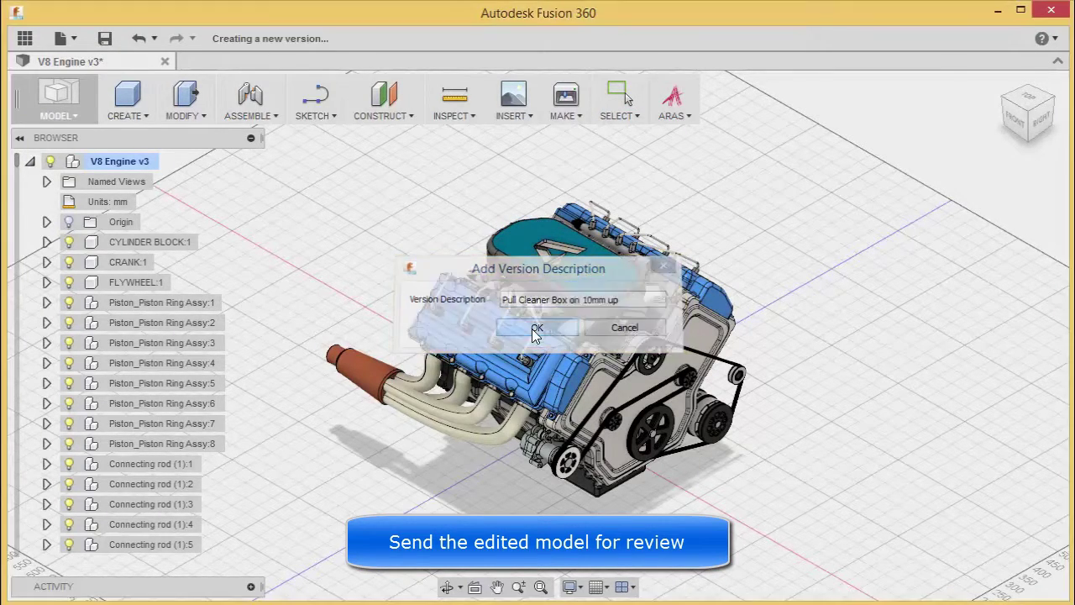
Step: Retrieve the review result, accept the suggested change, and resend the model for review
{"action": "left_click", "coordinate": [675, 105]}
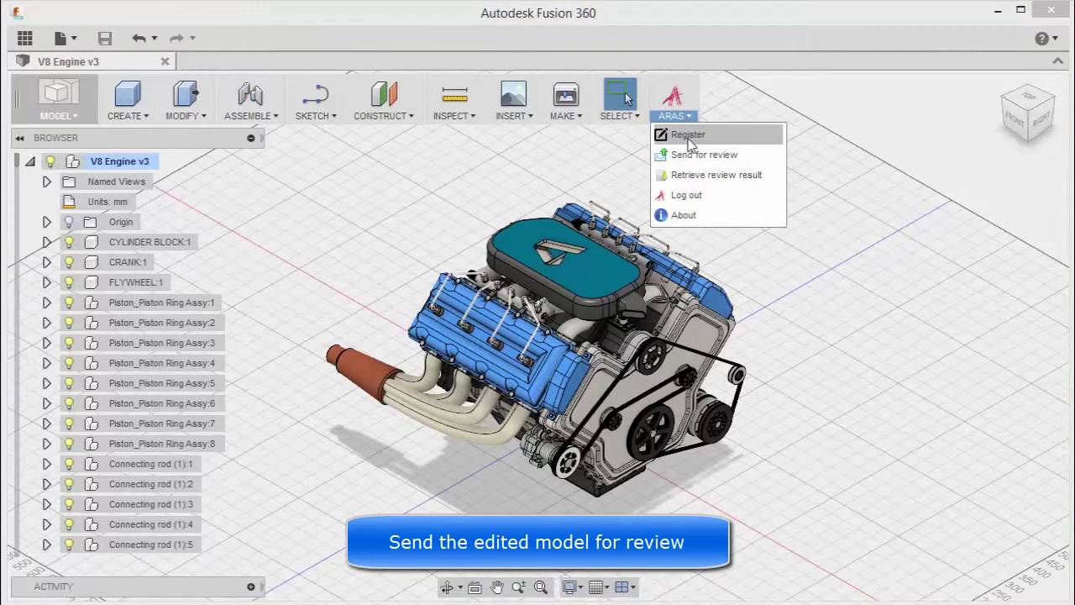
{"action": "left_click", "coordinate": [693, 172]}
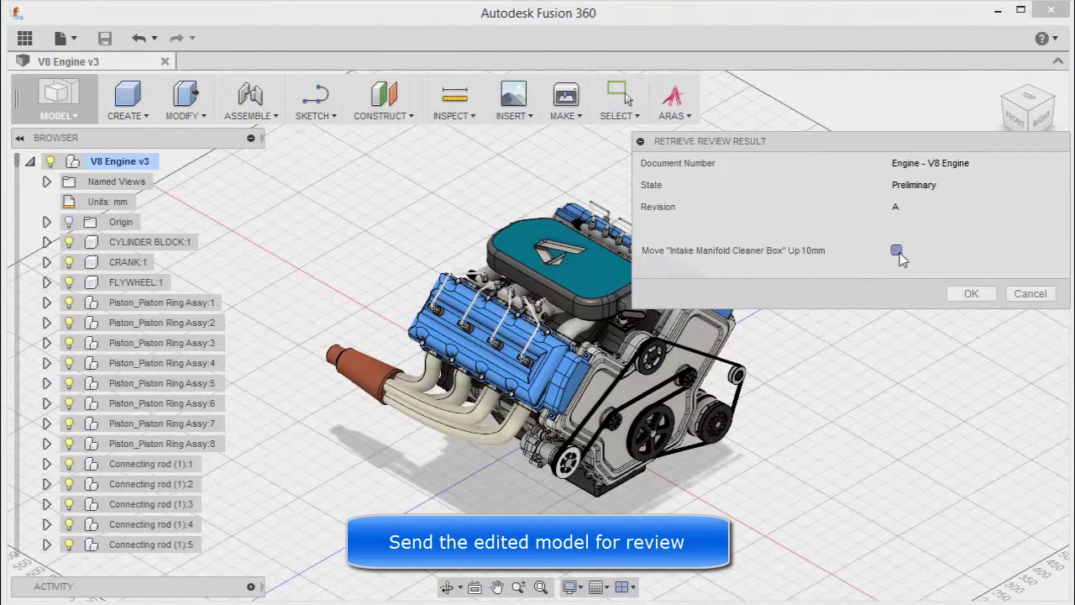
{"action": "left_click", "coordinate": [968, 296]}
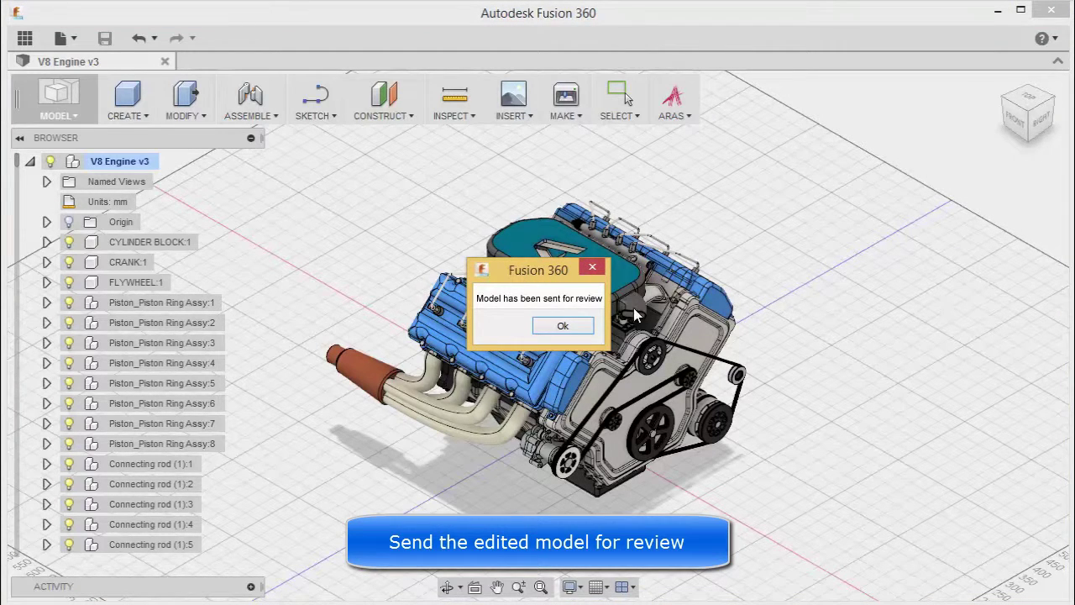
{"action": "left_click", "coordinate": [563, 326]}
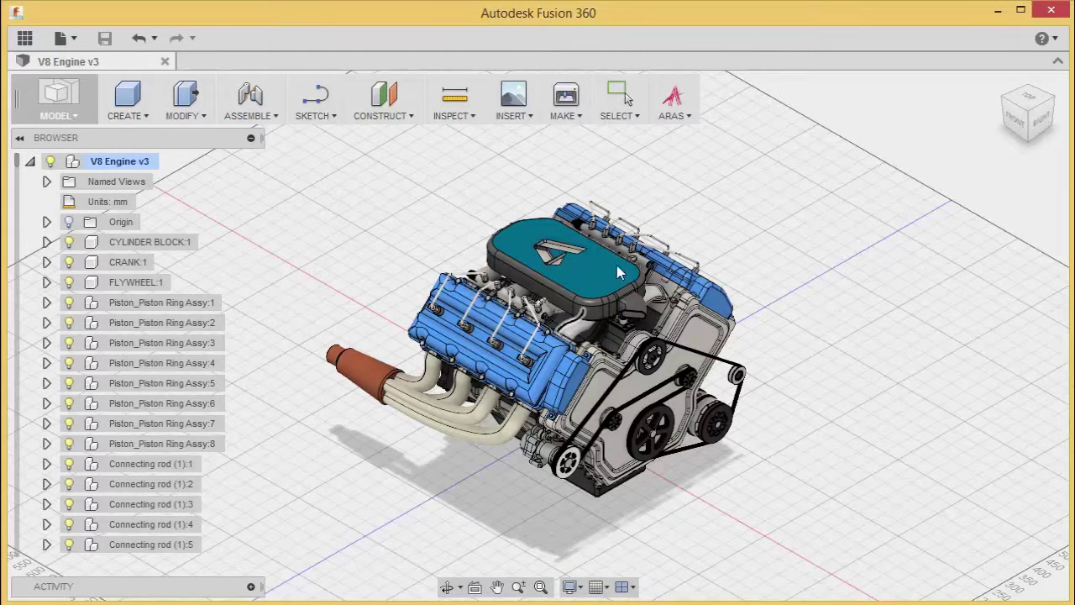
{"action": "left_click", "coordinate": [687, 114]}
Step: Fast Track Approve ECO-100084's Initial Review task, confirming with the account password
{"action": "left_click", "coordinate": [695, 174]}
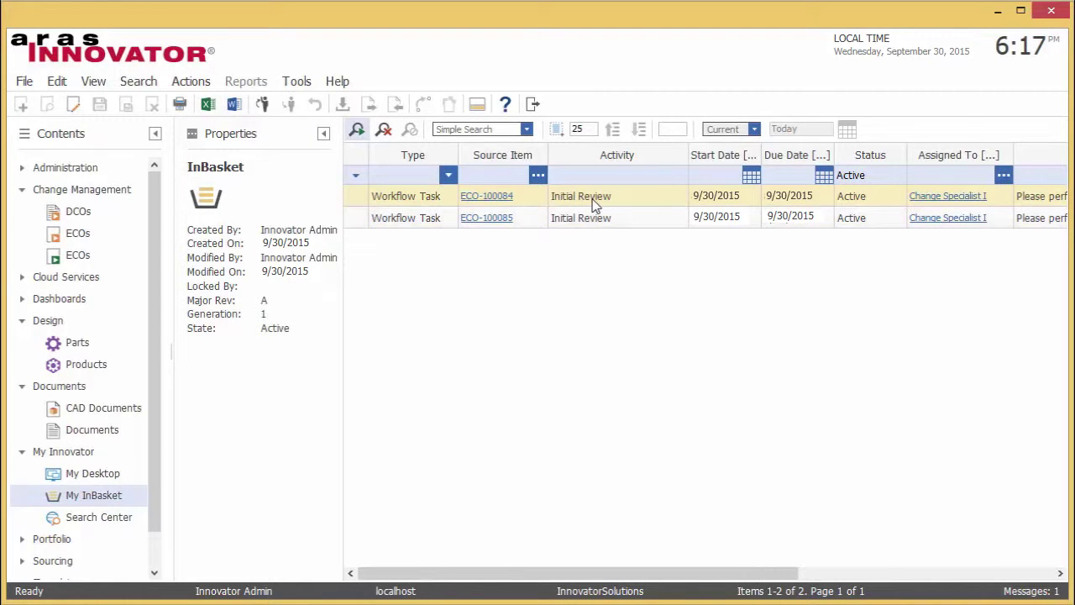
{"action": "double_click", "coordinate": [592, 200]}
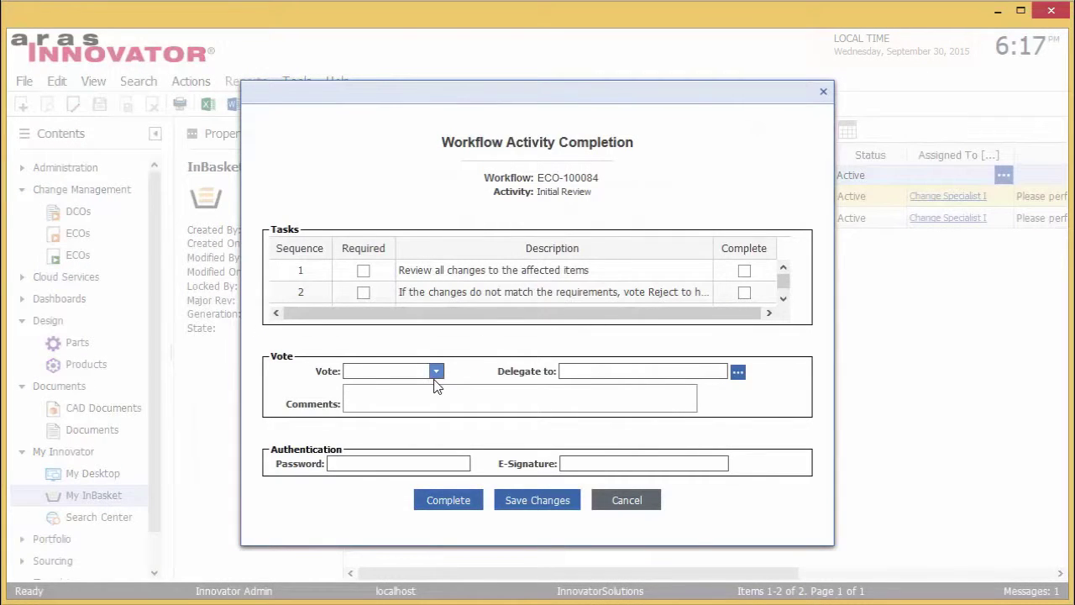
{"action": "left_click", "coordinate": [436, 372]}
{"action": "left_click", "coordinate": [391, 380]}
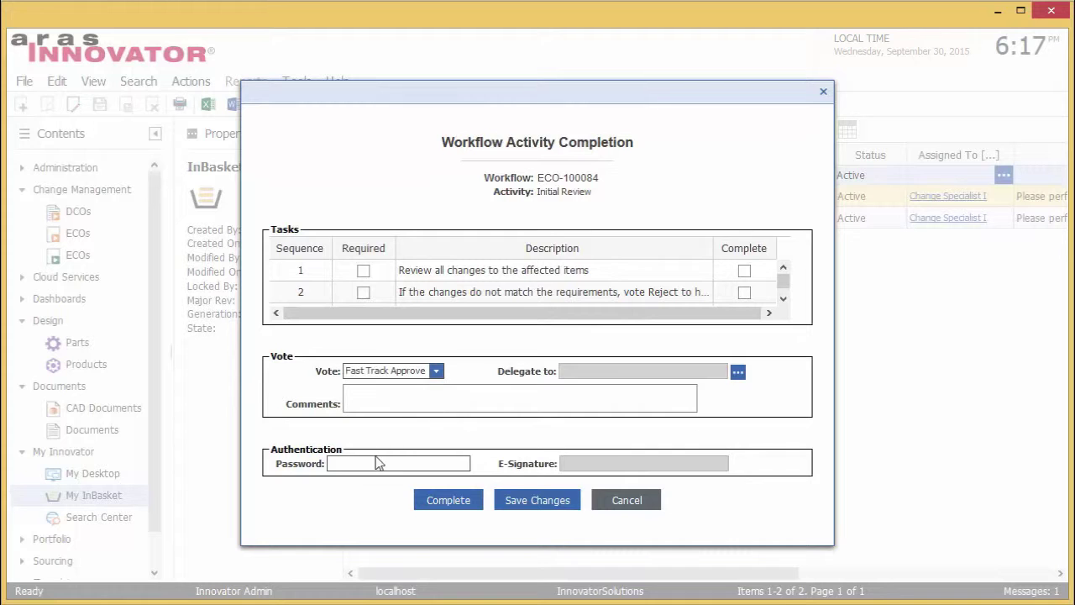
{"action": "type", "text": "nnovator"}
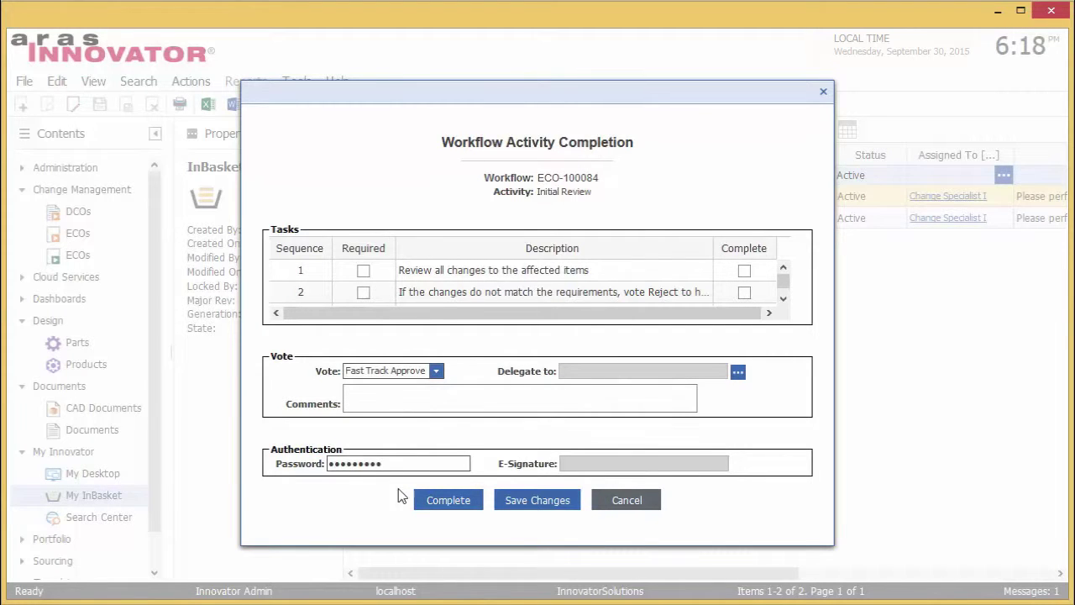
{"action": "left_click", "coordinate": [442, 502]}
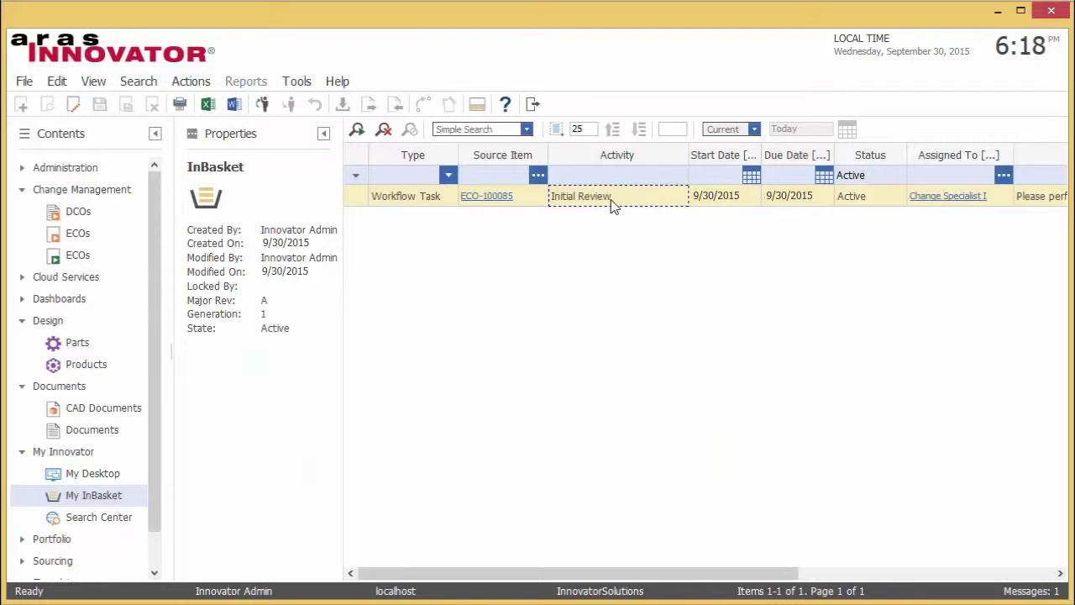
Step: Fast Track Approve ECO-100085's Initial Review task, entering the password to complete it
{"action": "double_click", "coordinate": [613, 198]}
{"action": "left_click", "coordinate": [436, 370]}
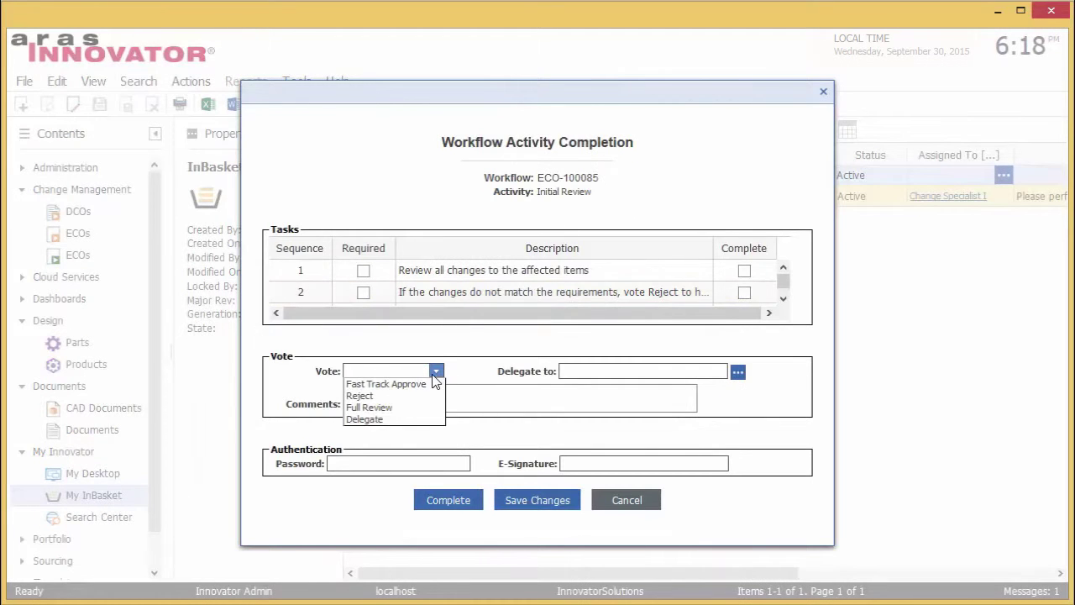
{"action": "type", "text": "innovator"}
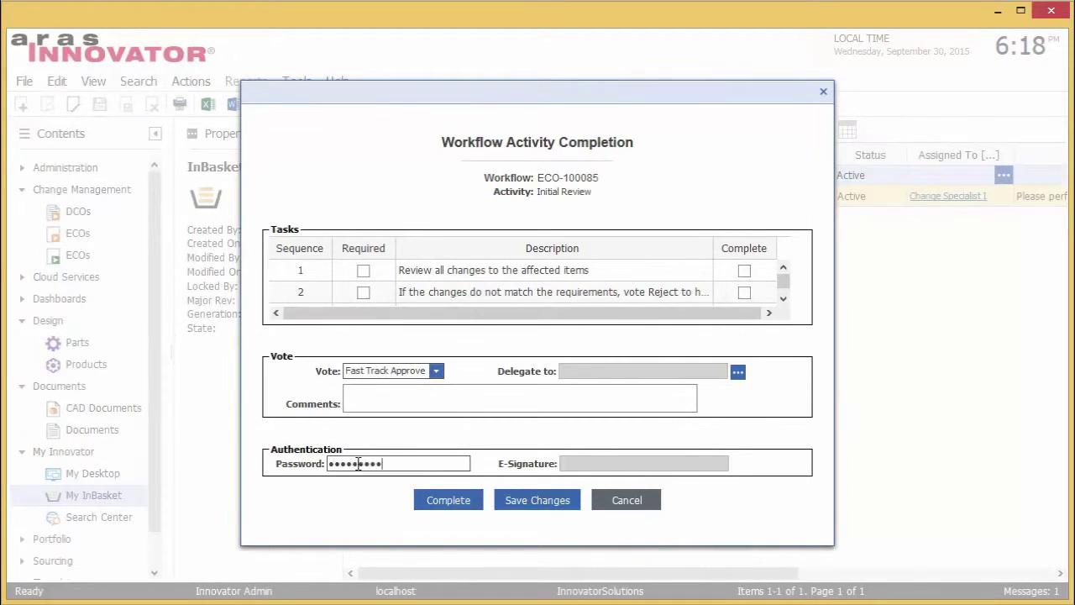
{"action": "left_click", "coordinate": [437, 502]}
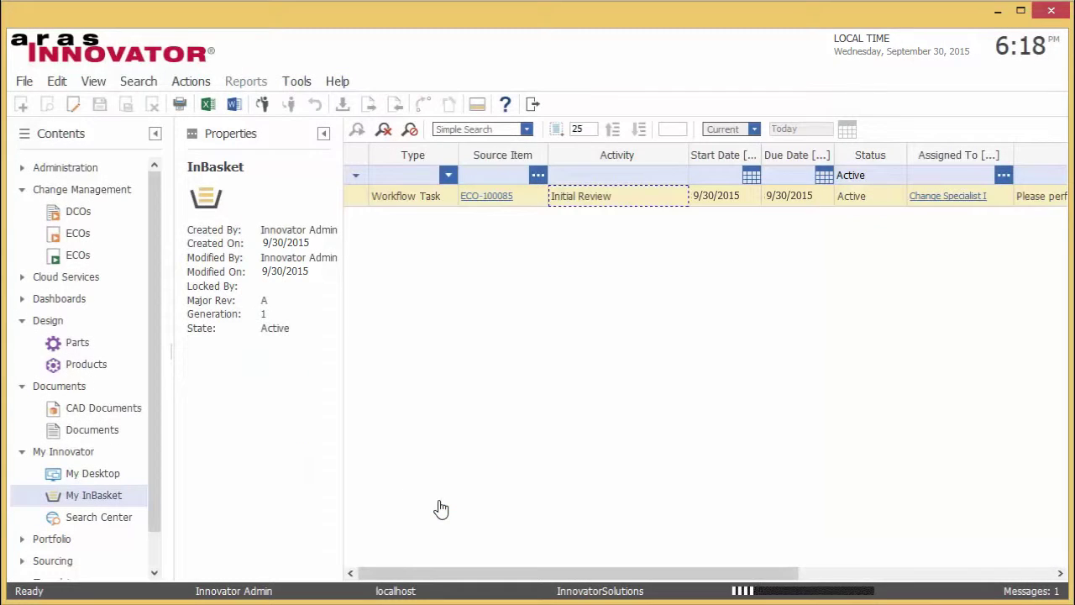
Step: Search Parts and view the V8 Engine part, confirming it is Released at revision A
{"action": "left_click", "coordinate": [89, 348]}
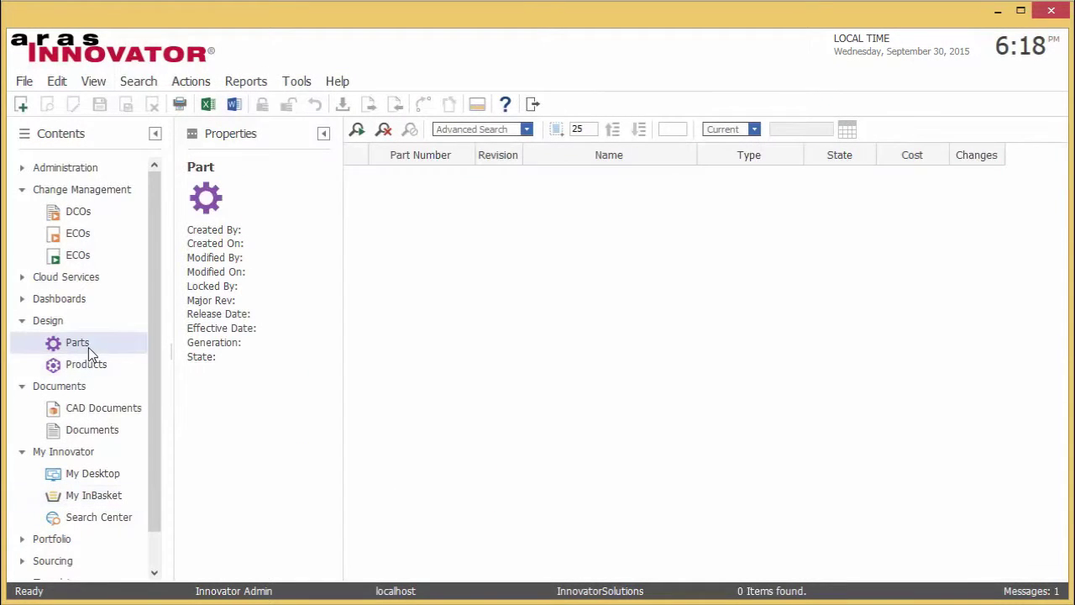
{"action": "left_click", "coordinate": [360, 131]}
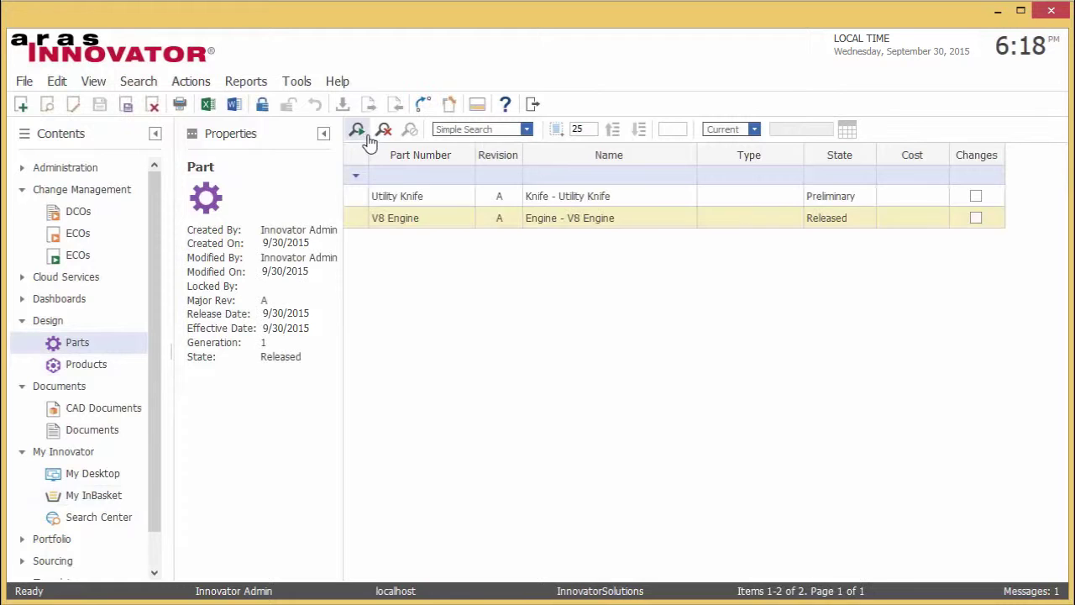
{"action": "right_click", "coordinate": [578, 225]}
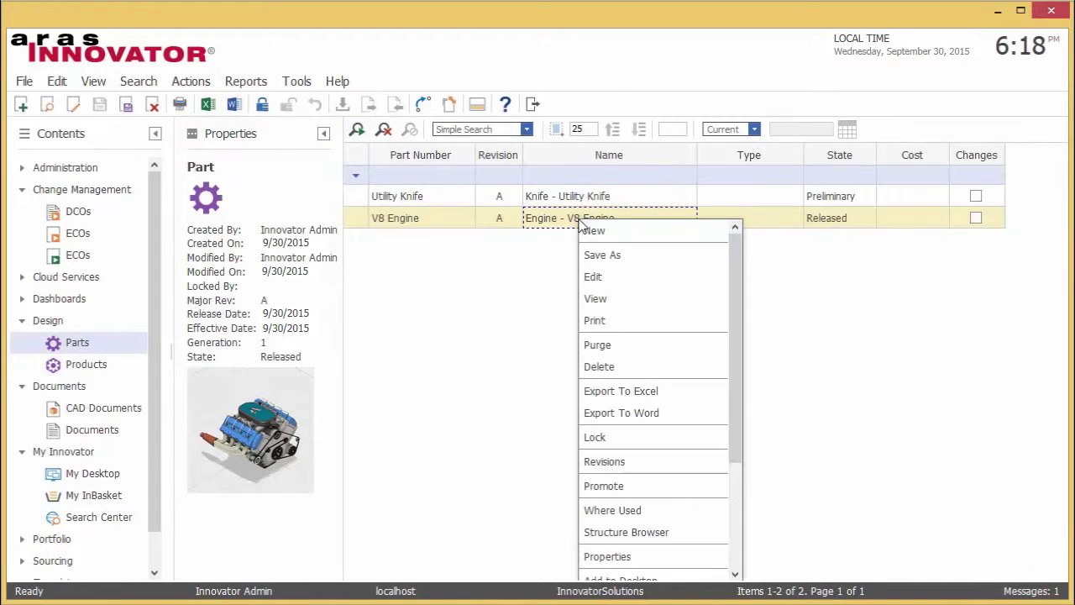
{"action": "left_click", "coordinate": [611, 304]}
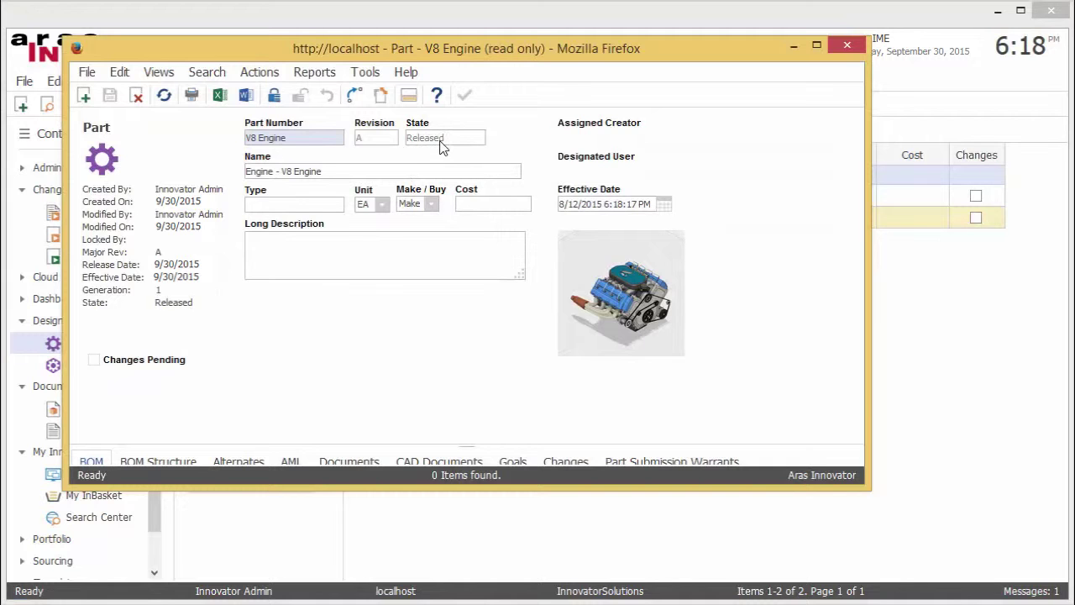
{"action": "left_click", "coordinate": [862, 47]}
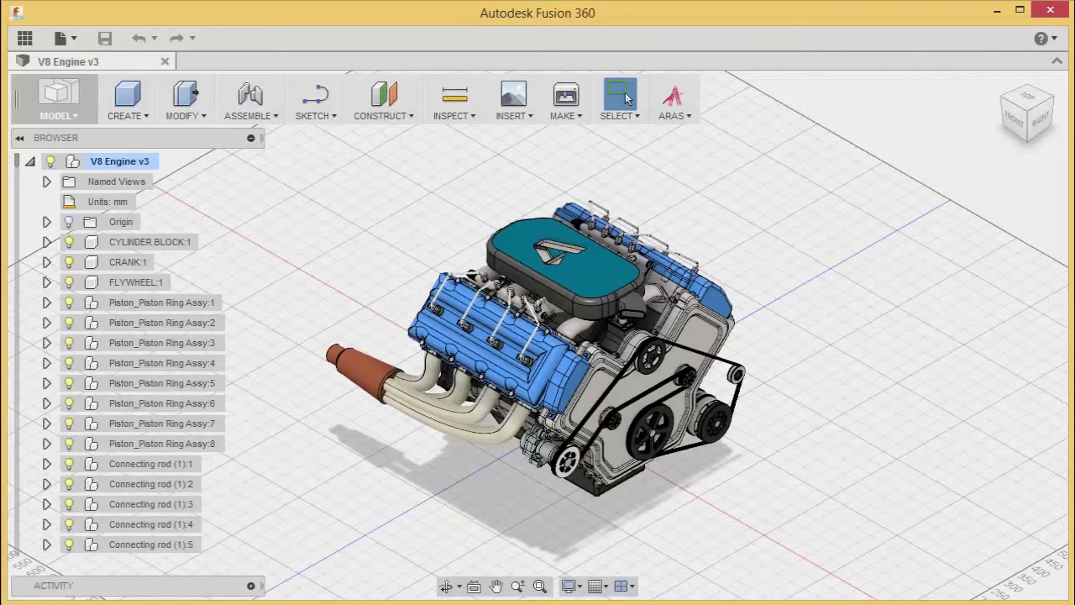
{"action": "left_click", "coordinate": [689, 115]}
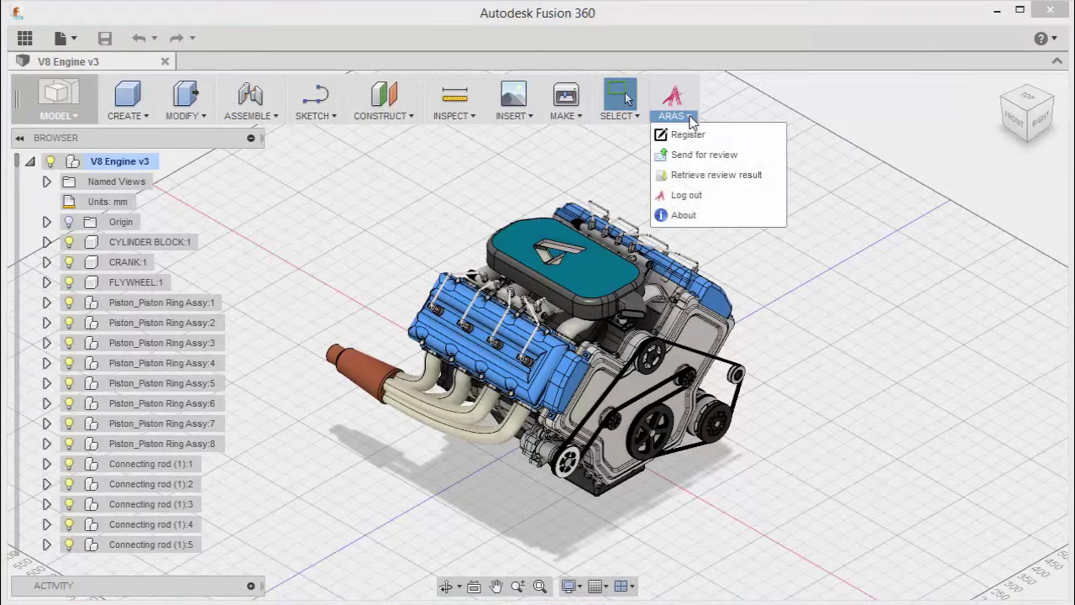
{"action": "left_click", "coordinate": [697, 174]}
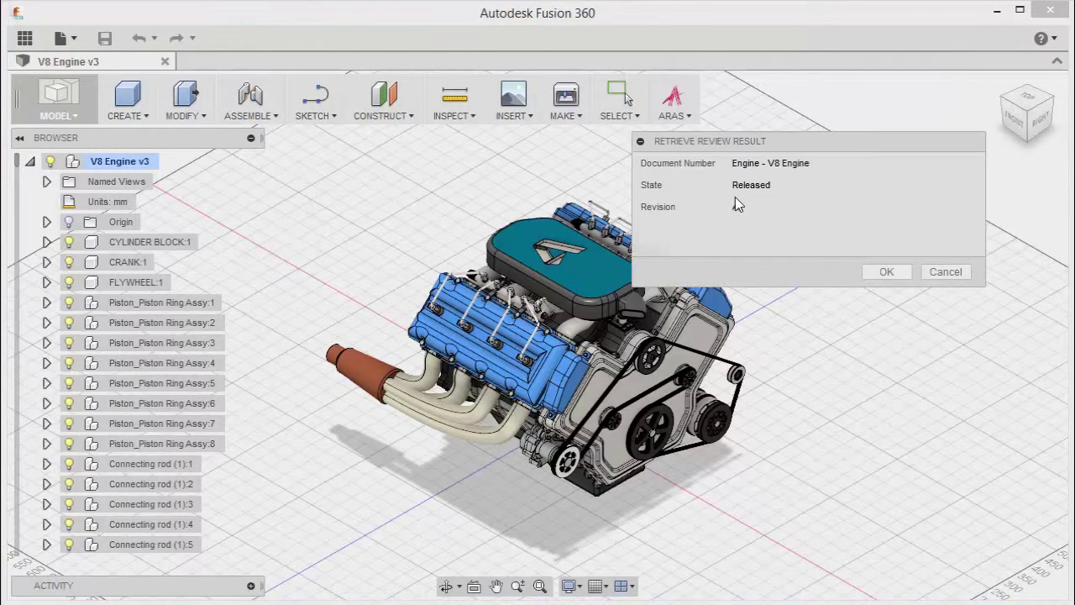
{"action": "left_click", "coordinate": [940, 271]}
{"action": "left_click", "coordinate": [687, 115]}
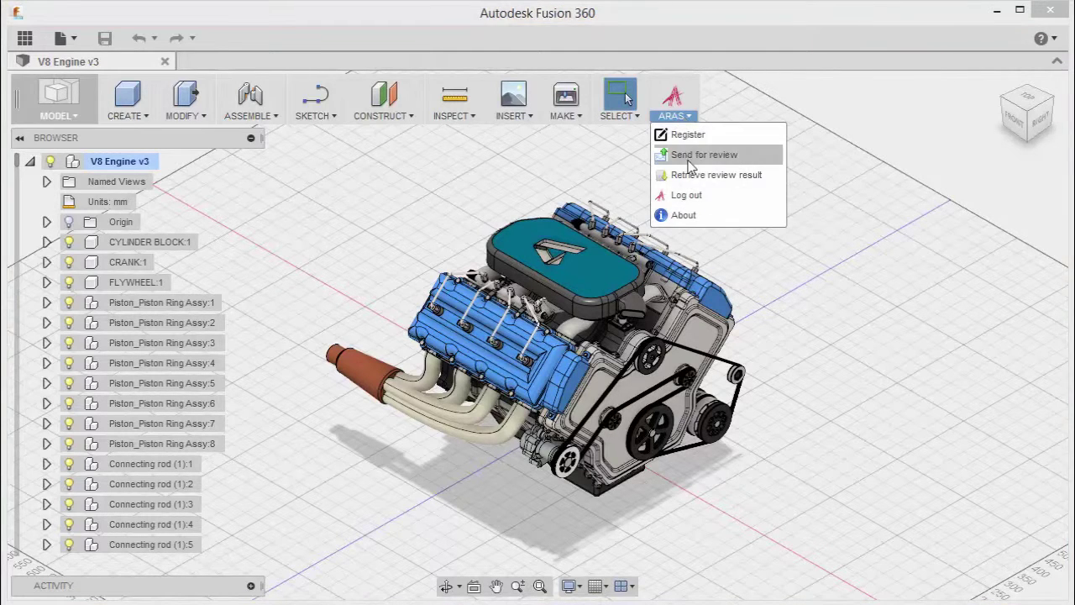
{"action": "left_click", "coordinate": [692, 205]}
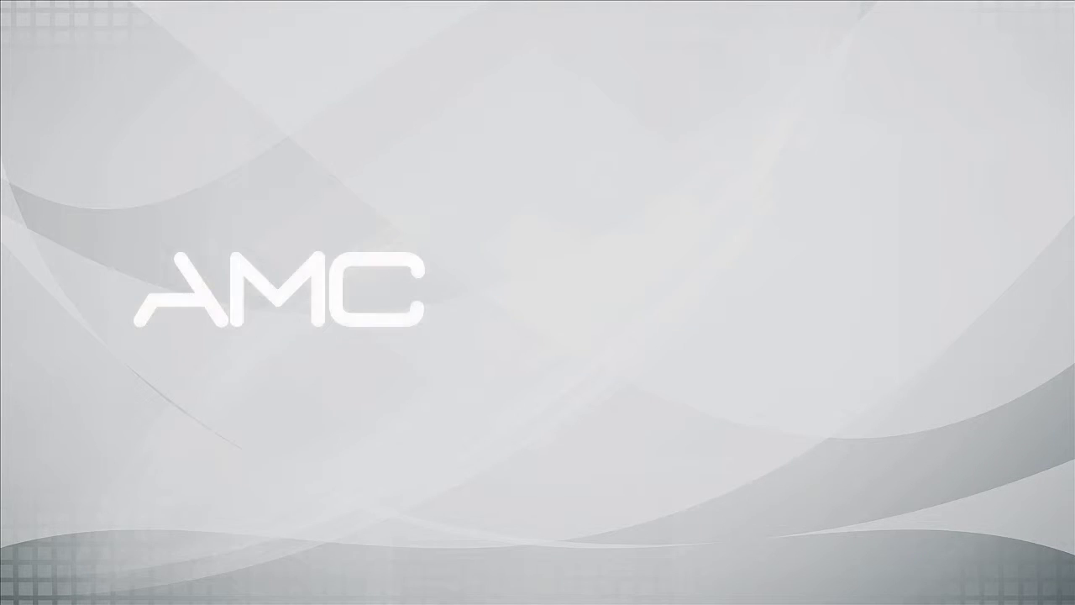